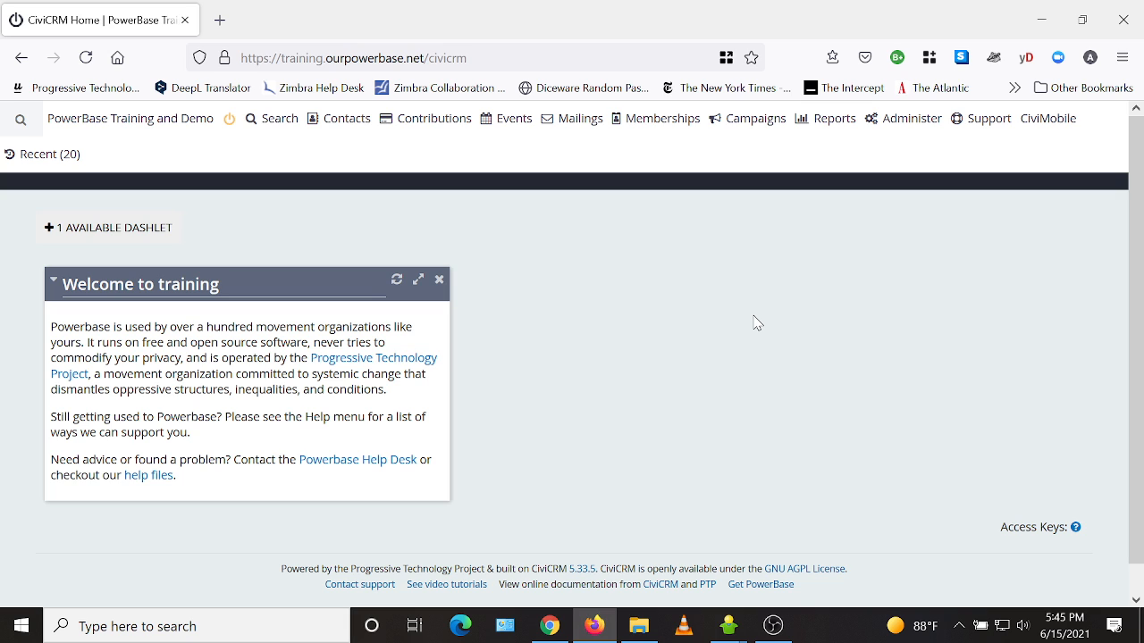
# Step: Review the custom fields in the Participant Info set, which is used for Participants, and return to the custom data list
pyautogui.moveTo(896, 122)
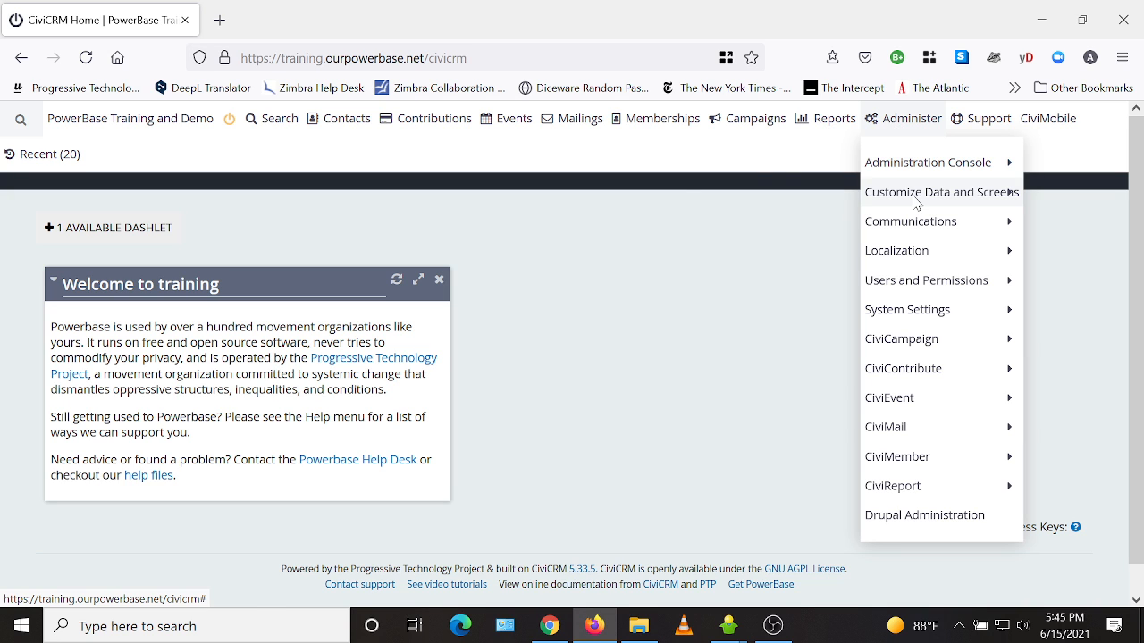
pyautogui.moveTo(915, 203)
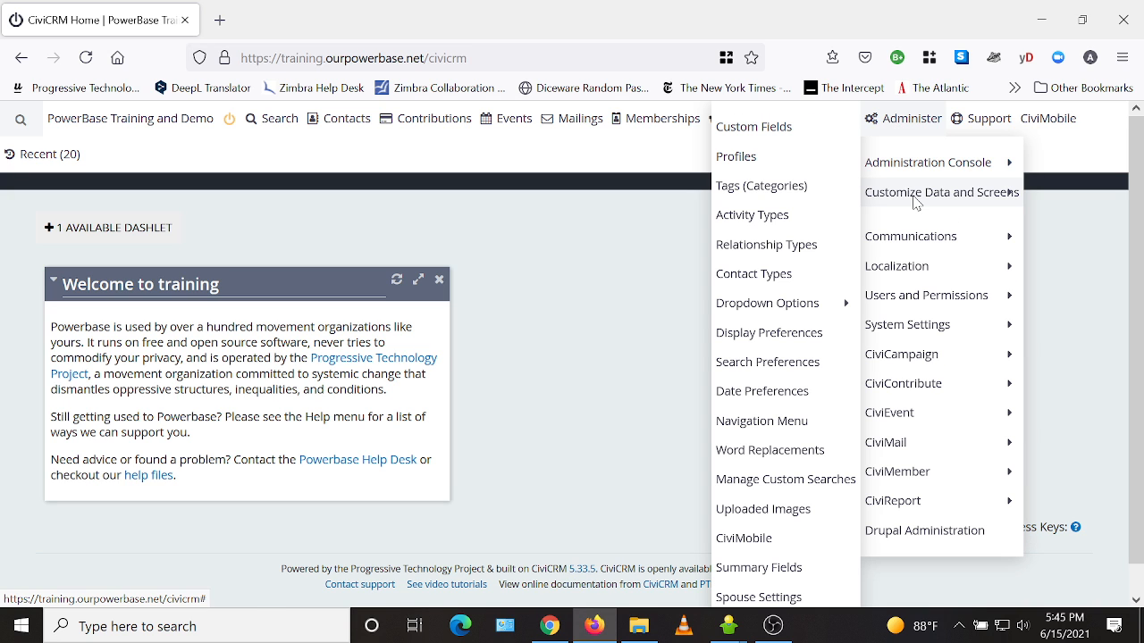
pyautogui.click(774, 130)
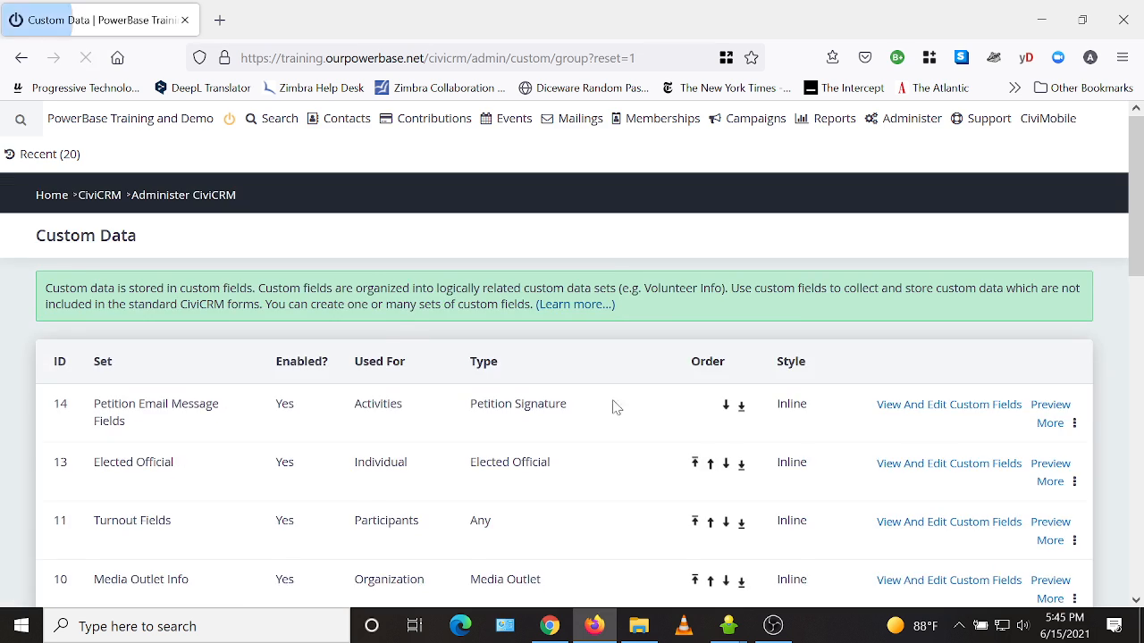
pyautogui.scroll(-5, 402, 357)
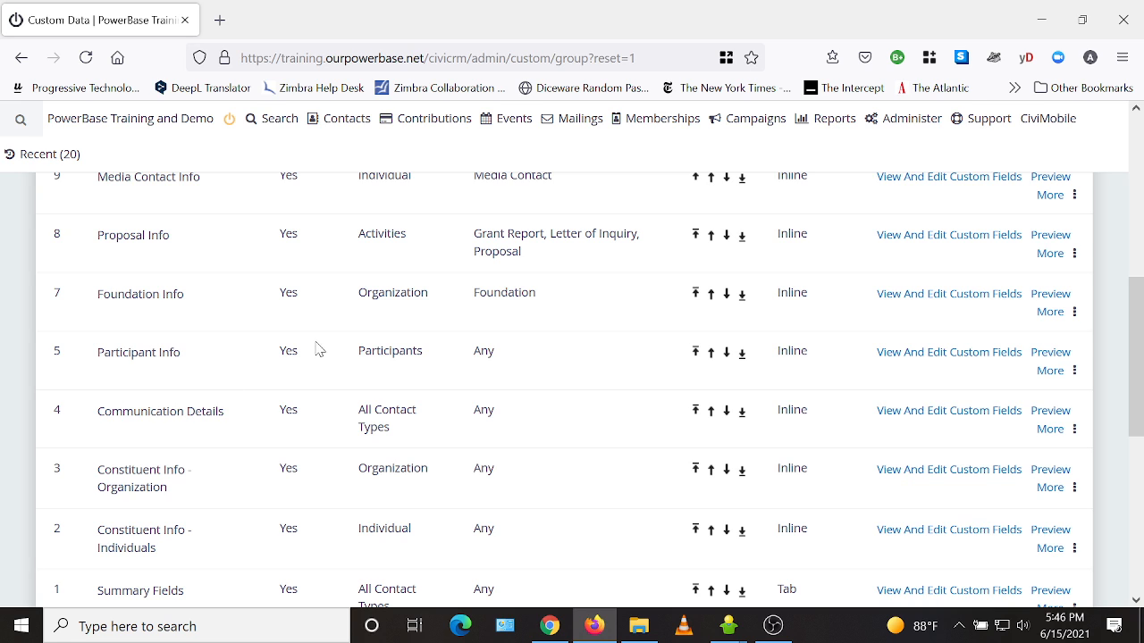
pyautogui.moveTo(429, 354); pyautogui.dragTo(362, 360)
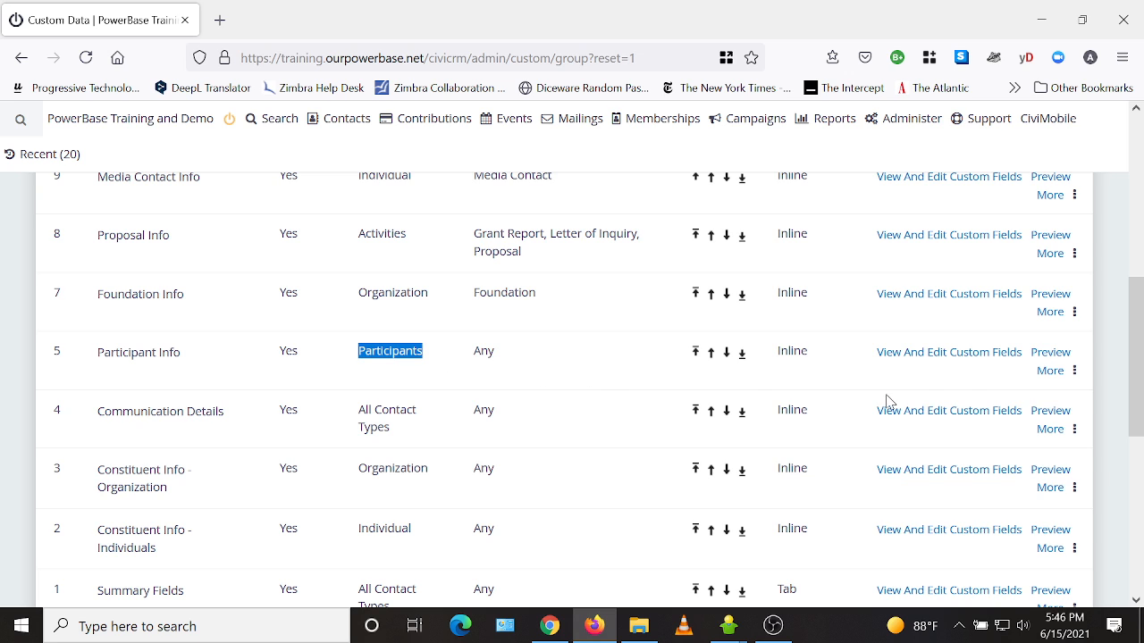
pyautogui.click(957, 358)
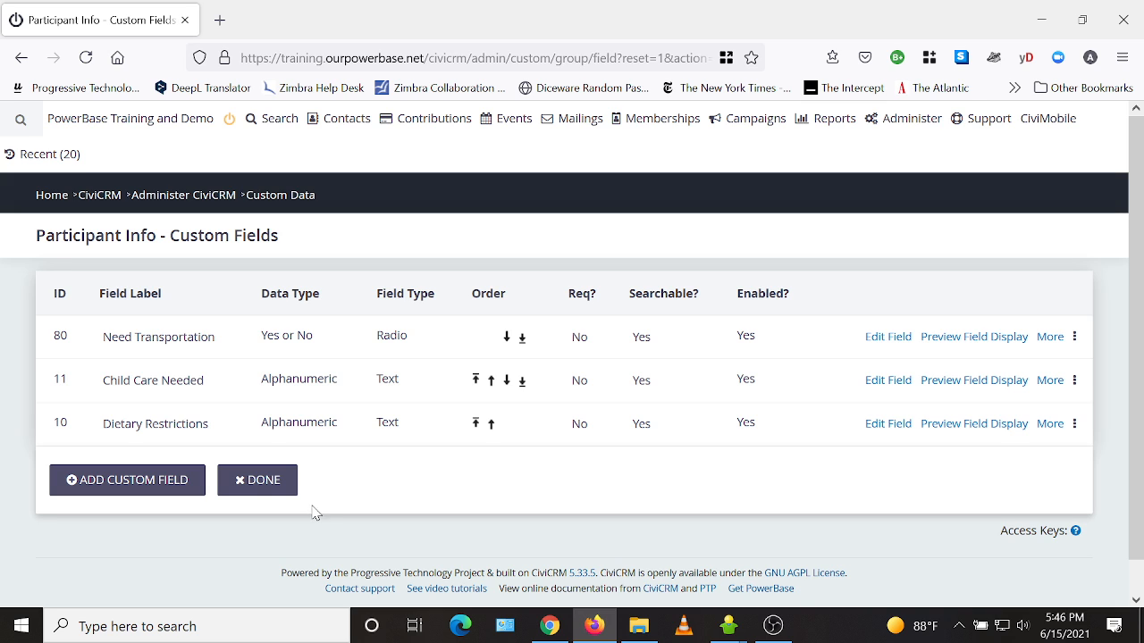
pyautogui.click(260, 498)
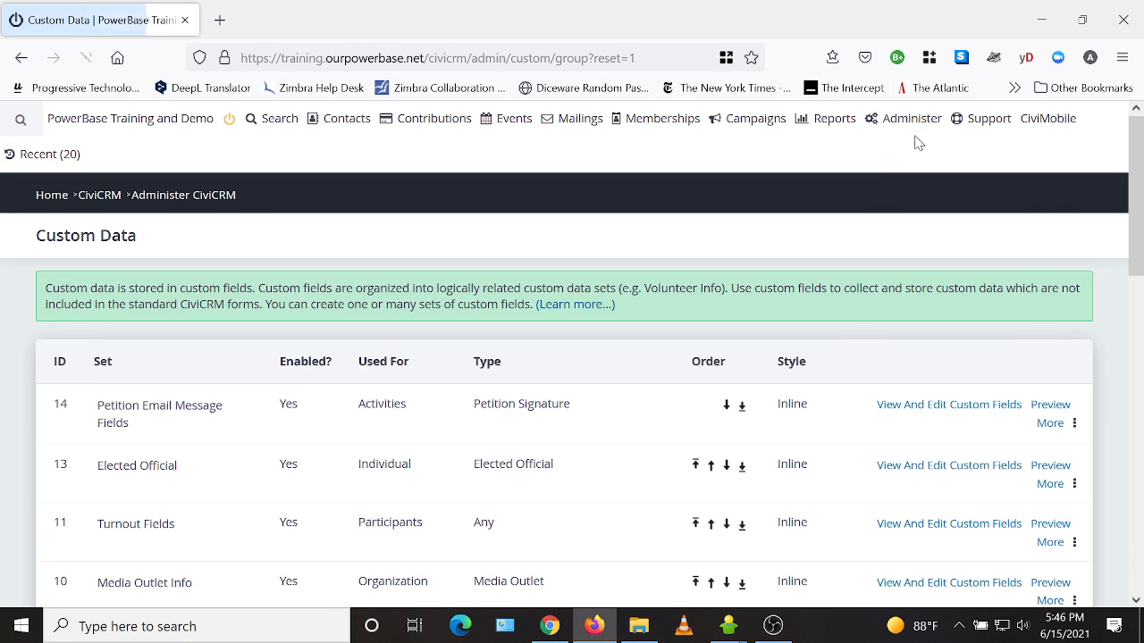
# Step: Find the Update Participant Transportation profile among the user-defined profiles, check its type, and view its fields
pyautogui.moveTo(914, 127)
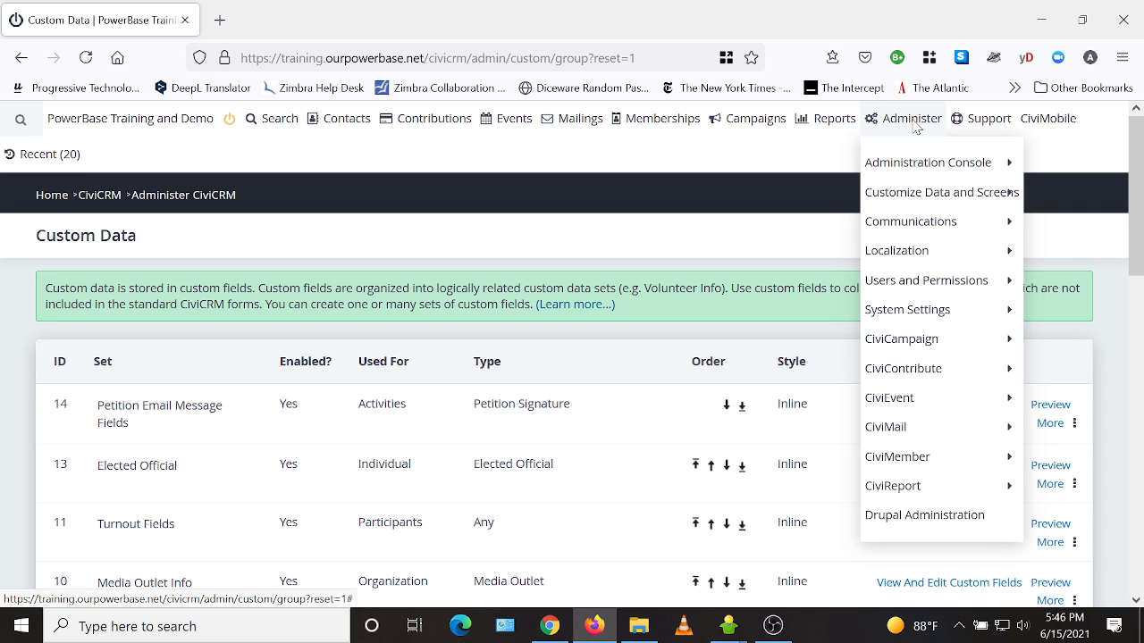
pyautogui.moveTo(926, 201)
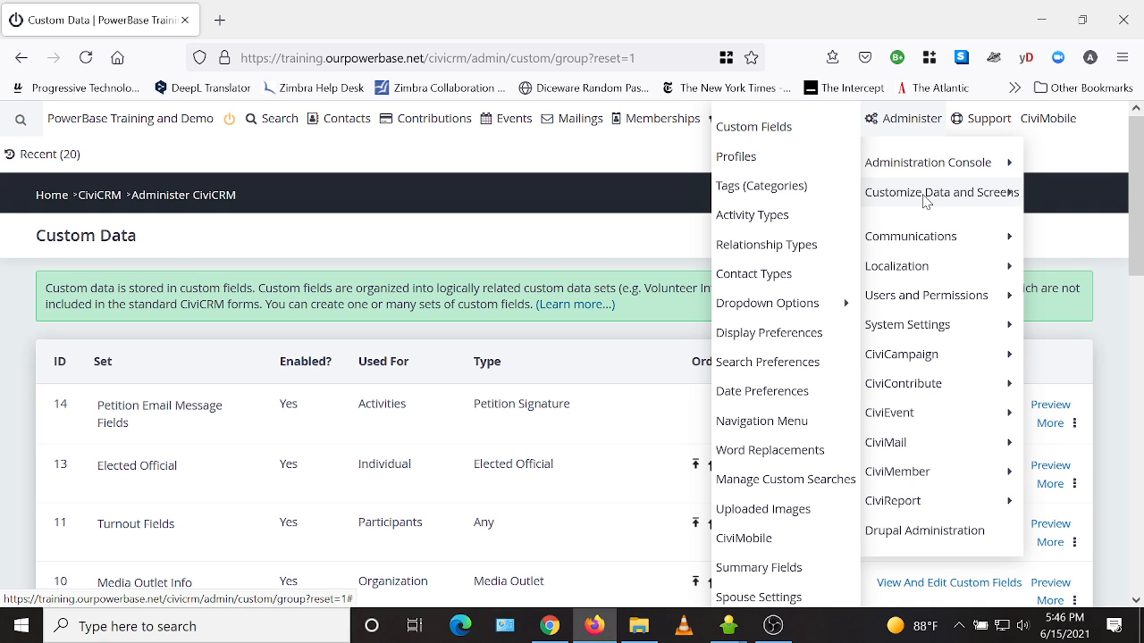
pyautogui.click(741, 161)
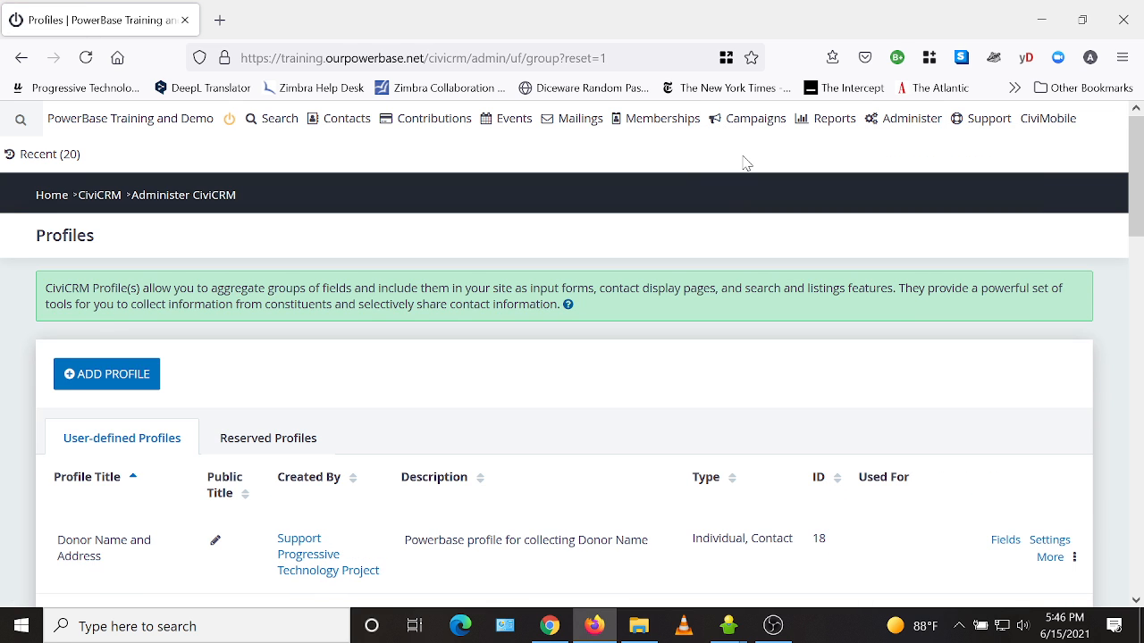
pyautogui.scroll(-7, 184, 395)
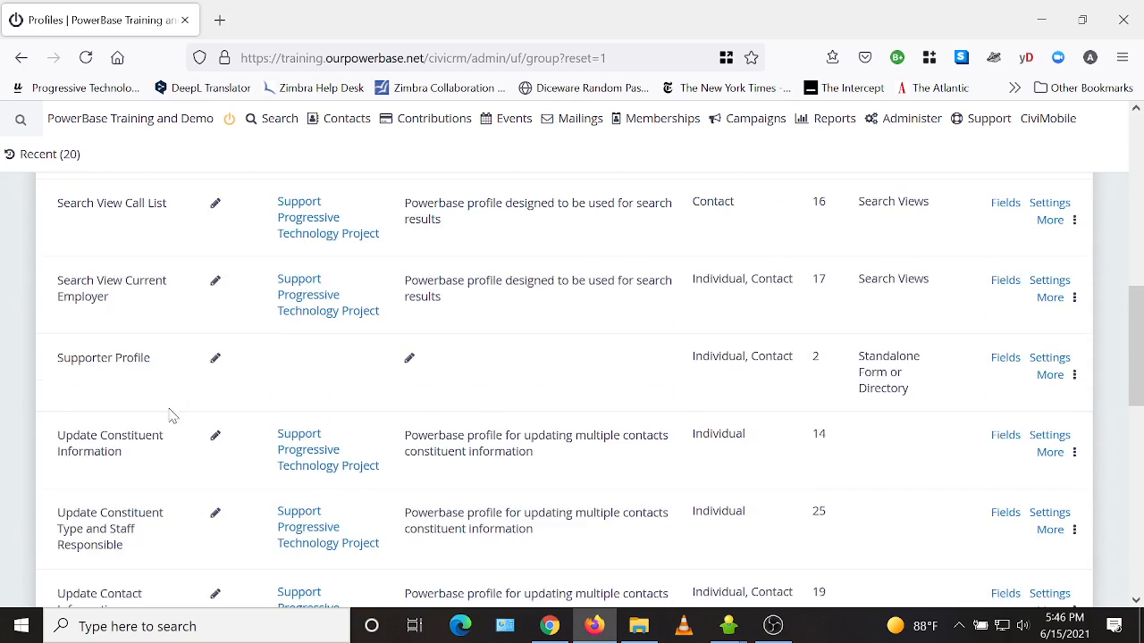
pyautogui.scroll(-1, 161, 425)
pyautogui.scroll(-2, 170, 447)
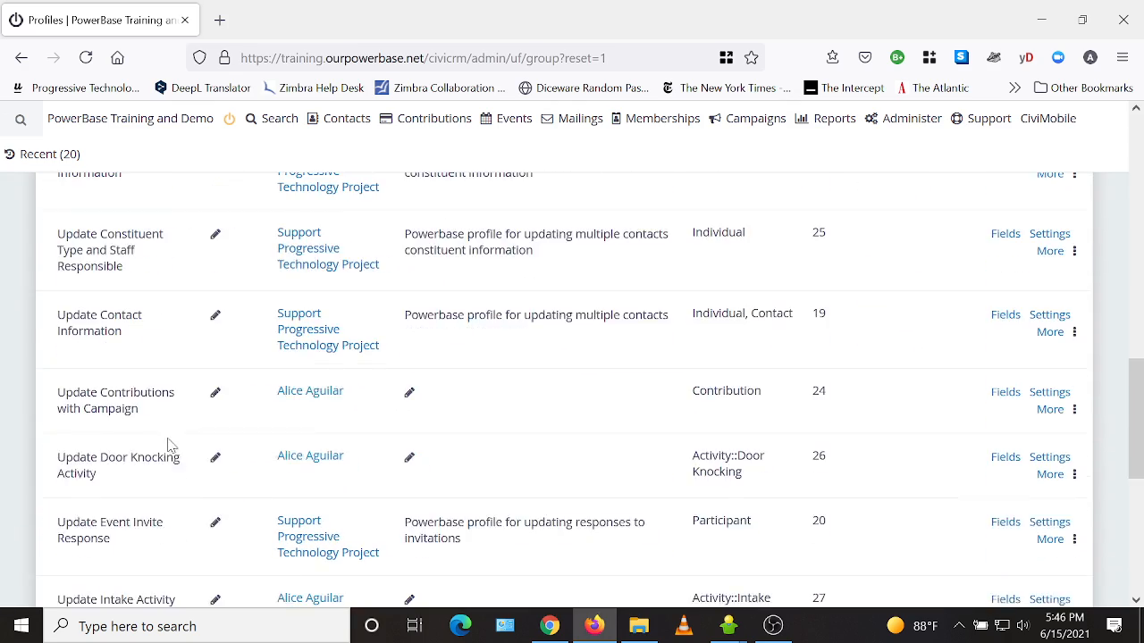
pyautogui.scroll(-3, 170, 444)
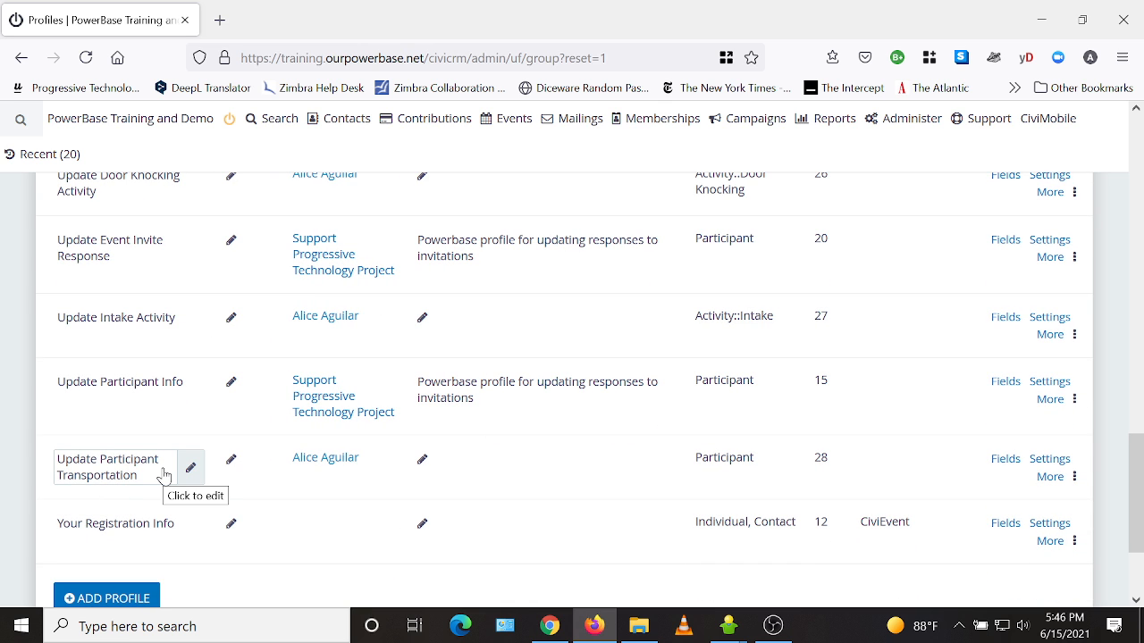
pyautogui.moveTo(760, 463); pyautogui.dragTo(688, 457)
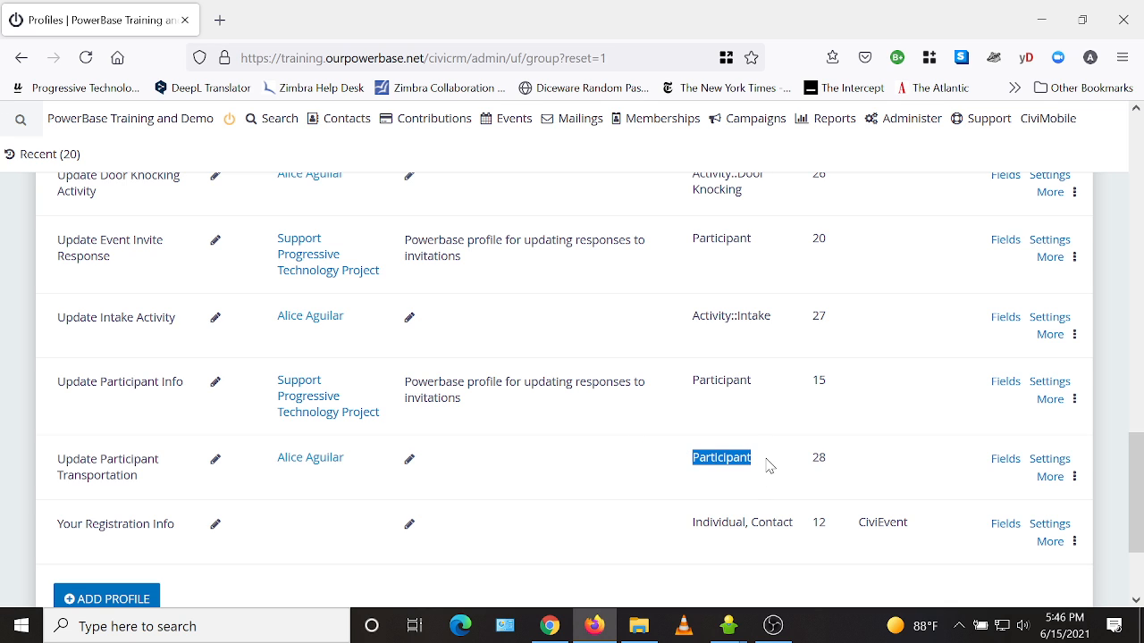
pyautogui.click(1007, 463)
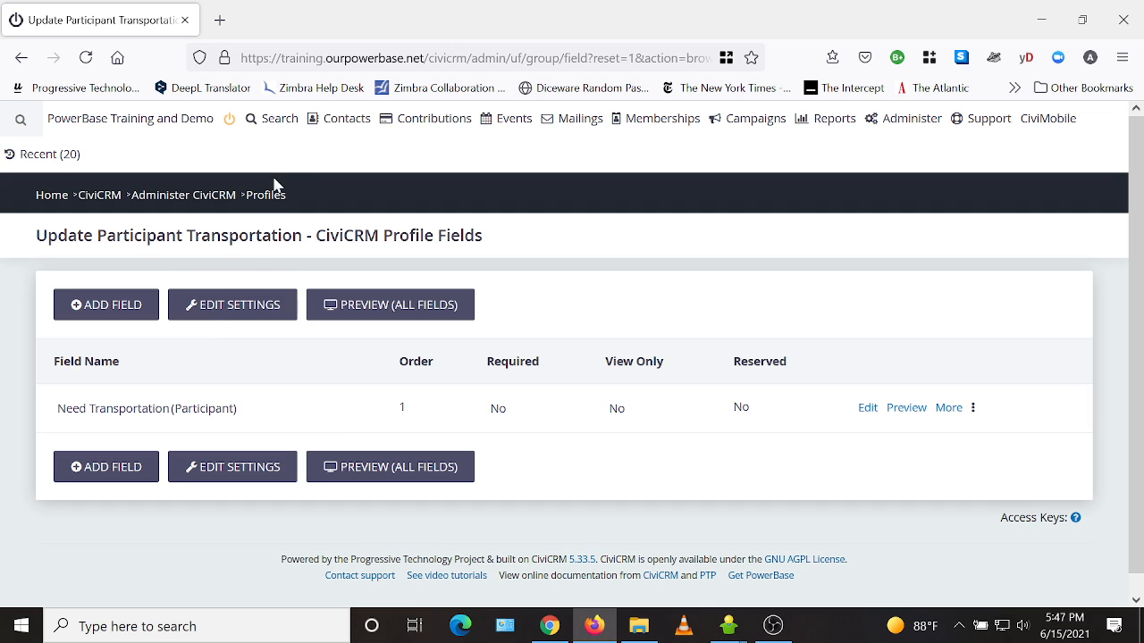
# Step: Start an Advanced Search that displays its results as Event Participants
pyautogui.moveTo(285, 126)
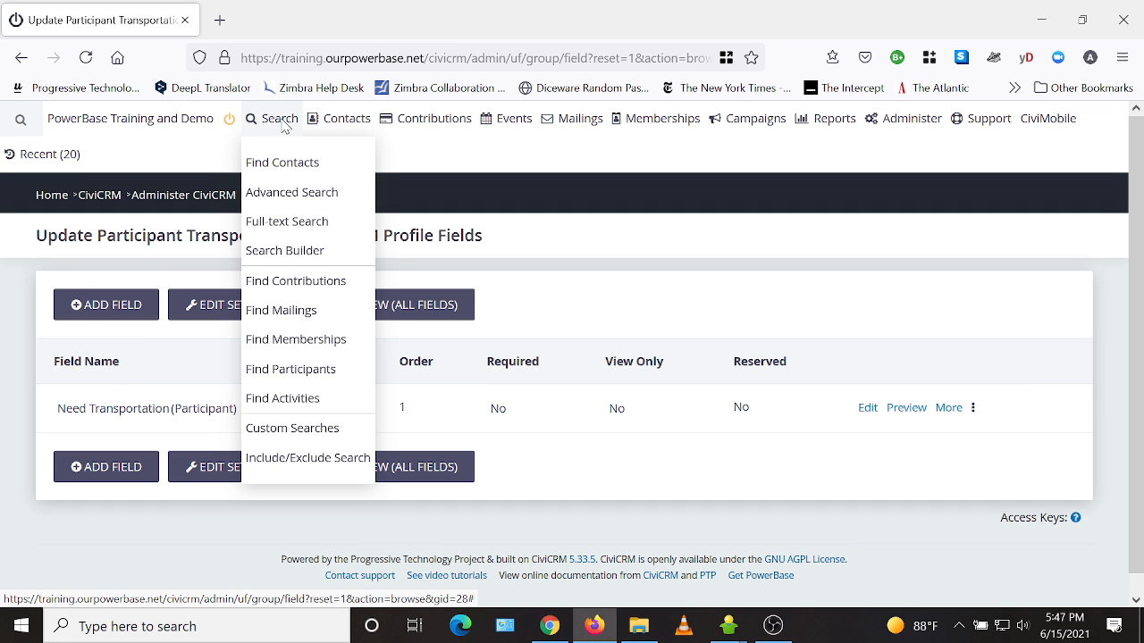
pyautogui.click(286, 192)
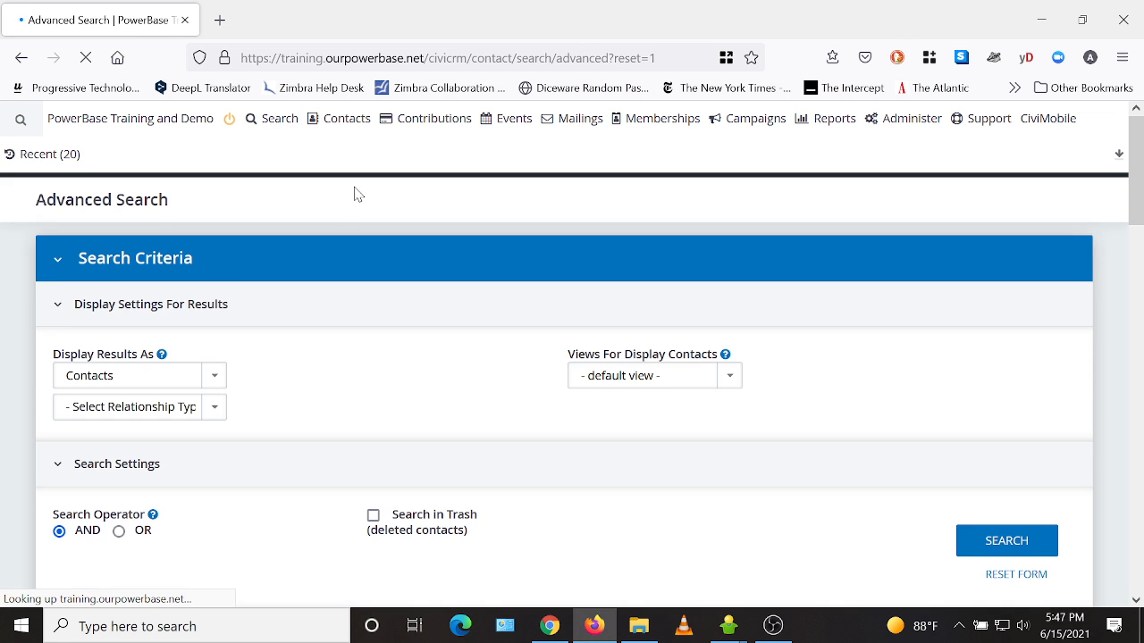
pyautogui.scroll(-2, 355, 194)
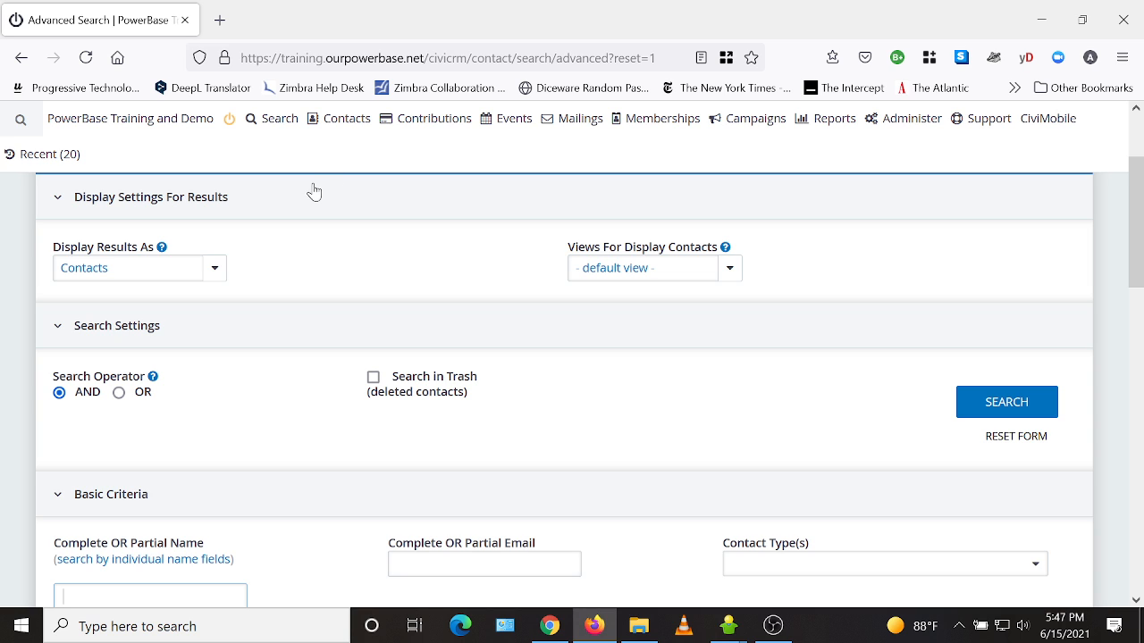
pyautogui.click(143, 279)
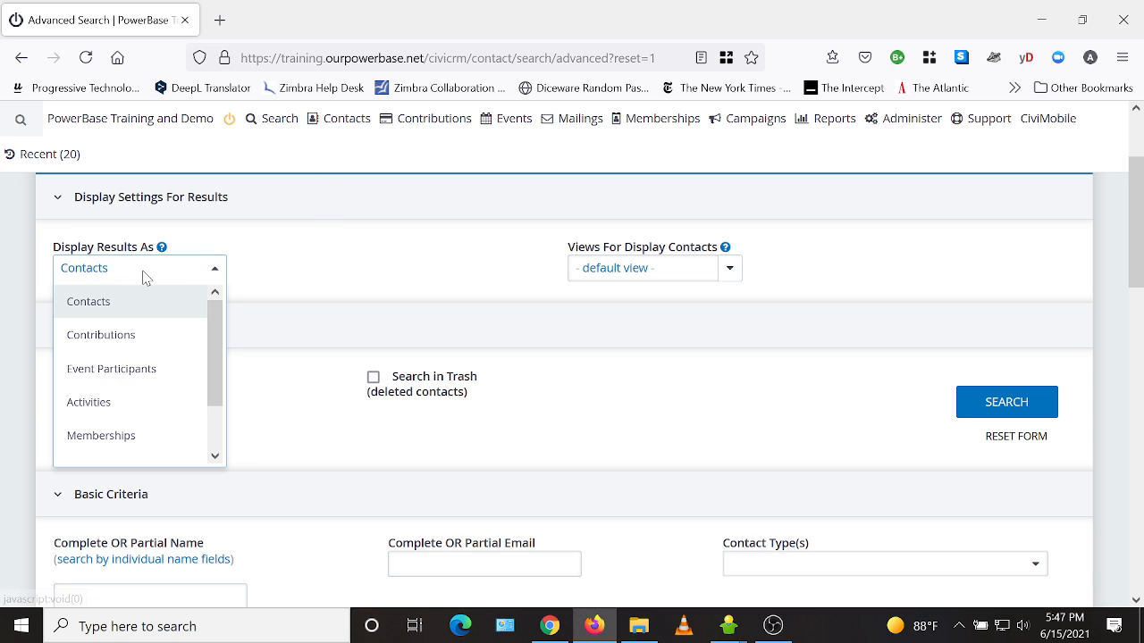
pyautogui.click(141, 378)
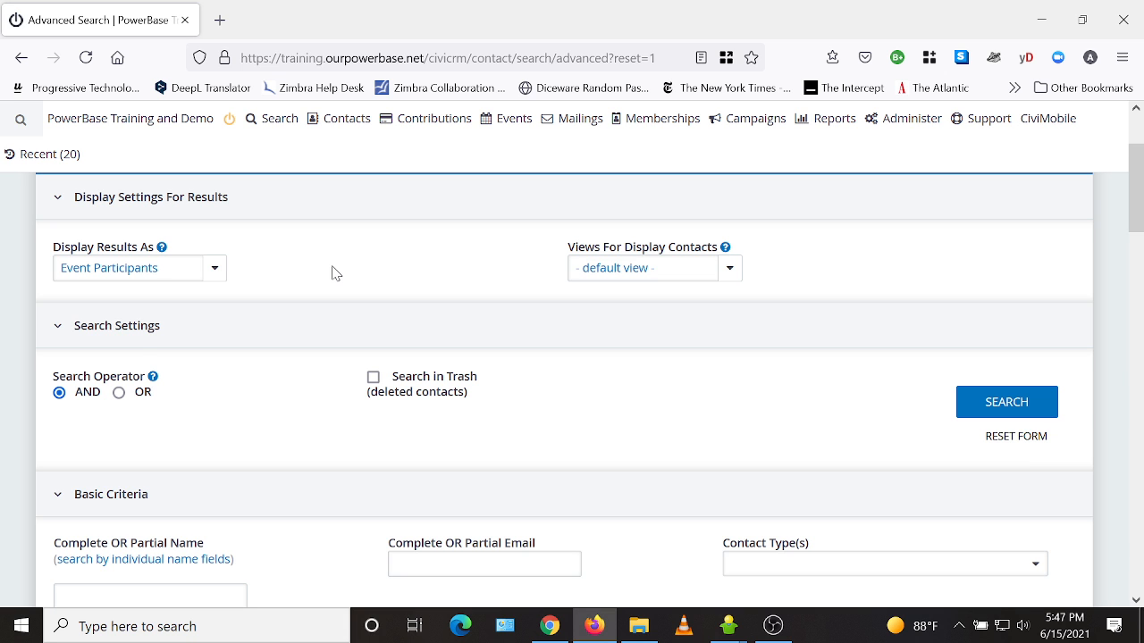
# Step: Limit the search to the event Capitalism is Collapsing Action in the Streets
pyautogui.scroll(-7, 331, 276)
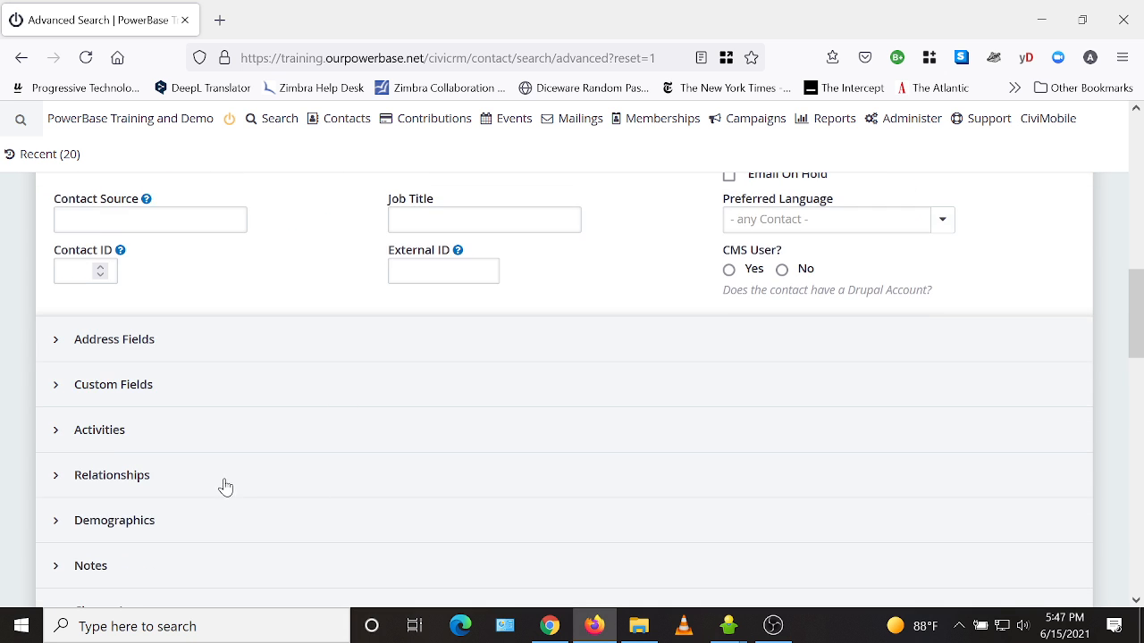
pyautogui.scroll(-2, 226, 487)
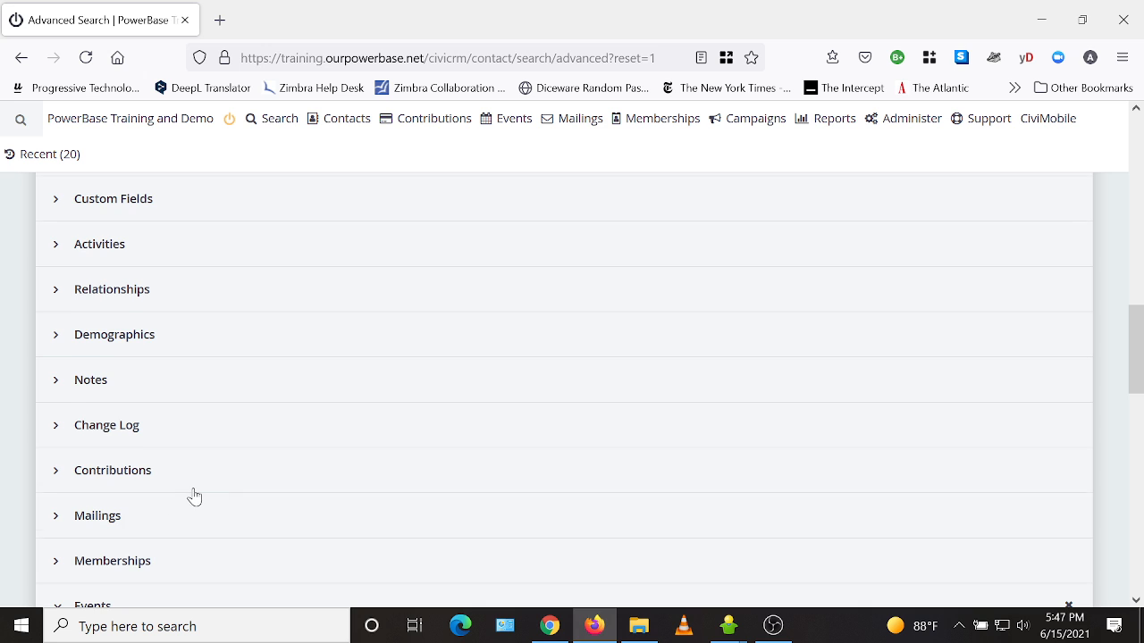
pyautogui.scroll(-1, 194, 497)
pyautogui.scroll(-1, 191, 527)
pyautogui.click(157, 498)
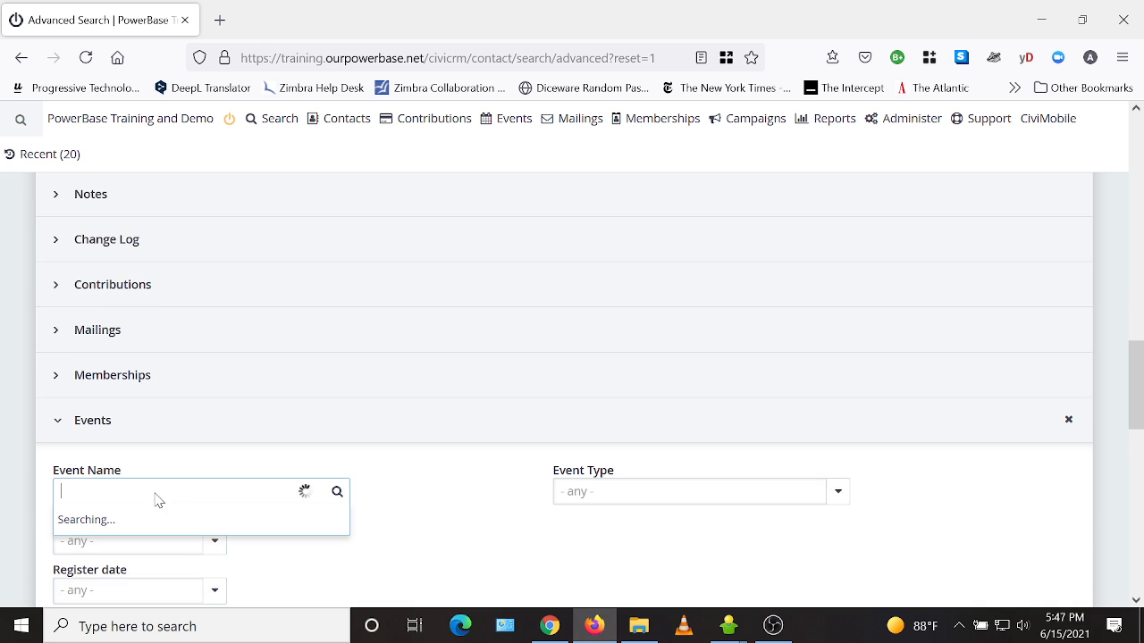
pyautogui.scroll(-2, 508, 511)
pyautogui.scroll(1, 473, 411)
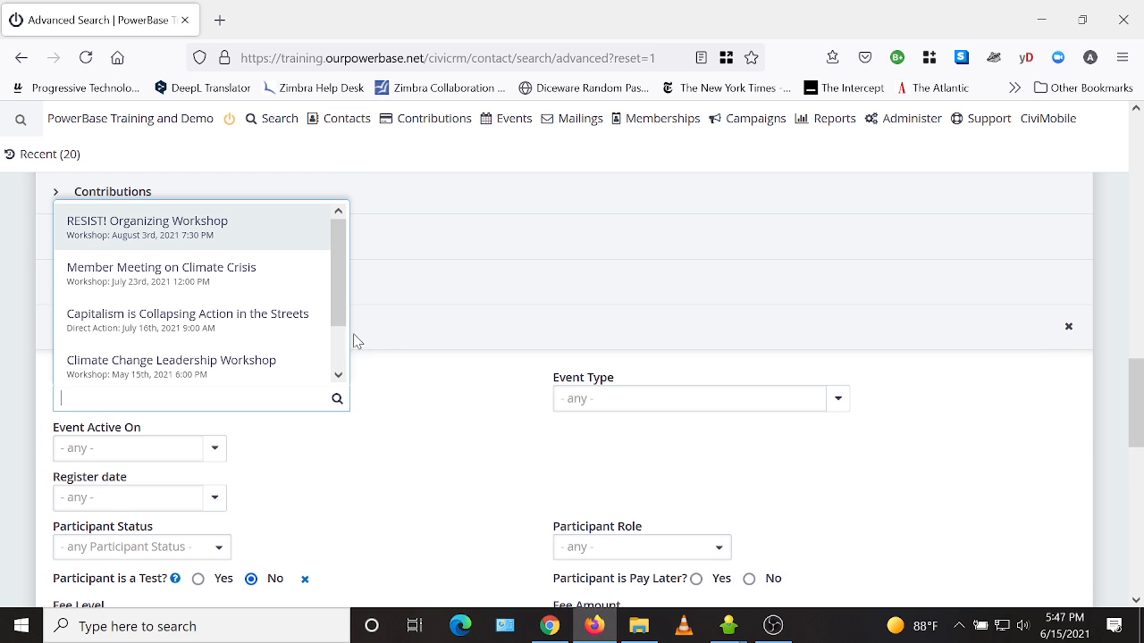
pyautogui.click(213, 324)
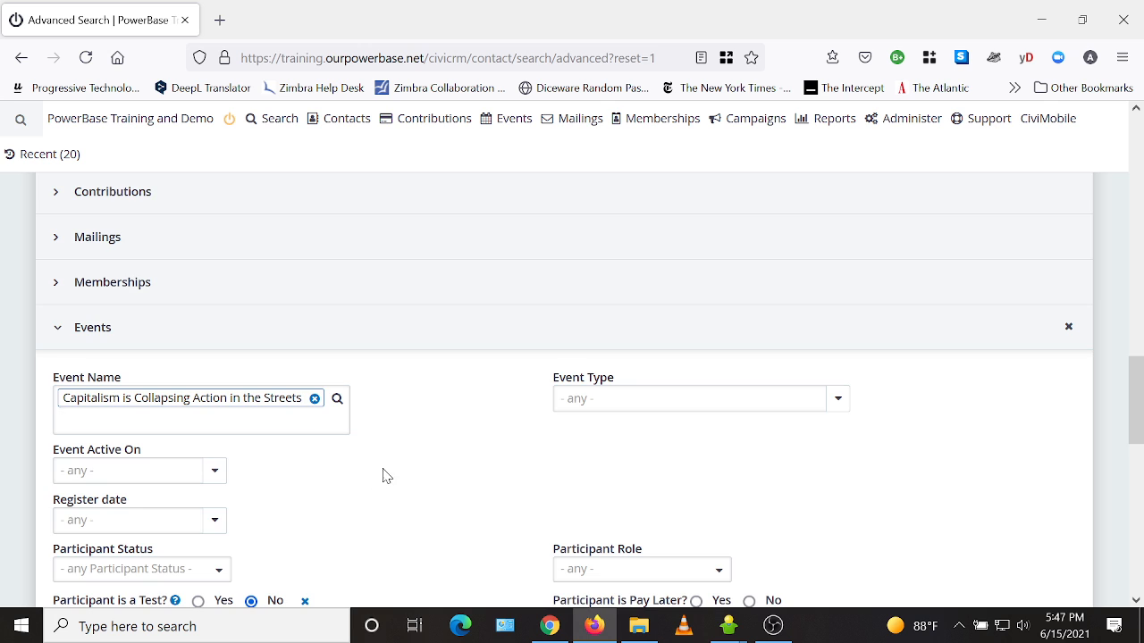
# Step: Set the participant status criterion to Registered and run the search
pyautogui.scroll(-2, 382, 475)
pyautogui.click(170, 390)
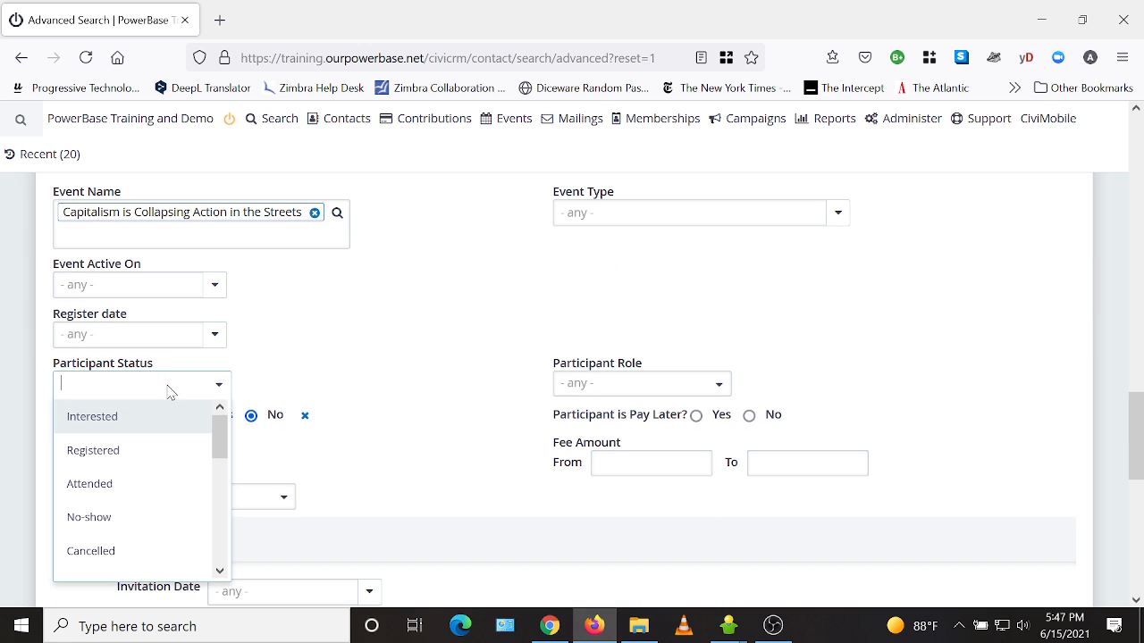
pyautogui.click(136, 457)
pyautogui.scroll(-10, 384, 340)
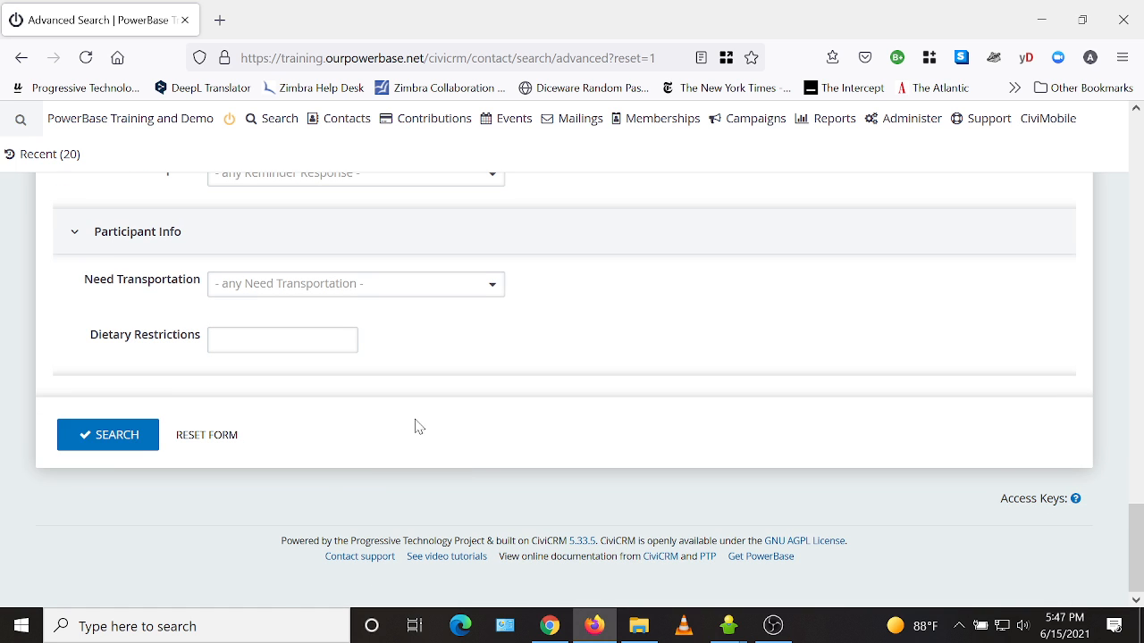
pyautogui.click(113, 438)
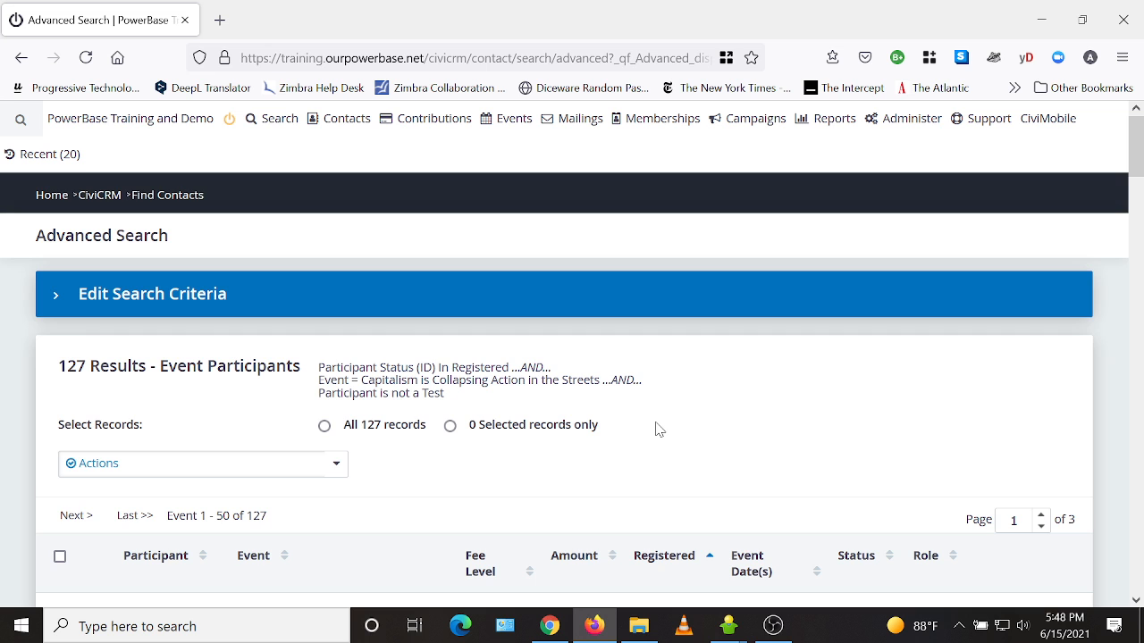
# Step: Set the search results to show 100 rows per page
pyautogui.scroll(-20, 657, 430)
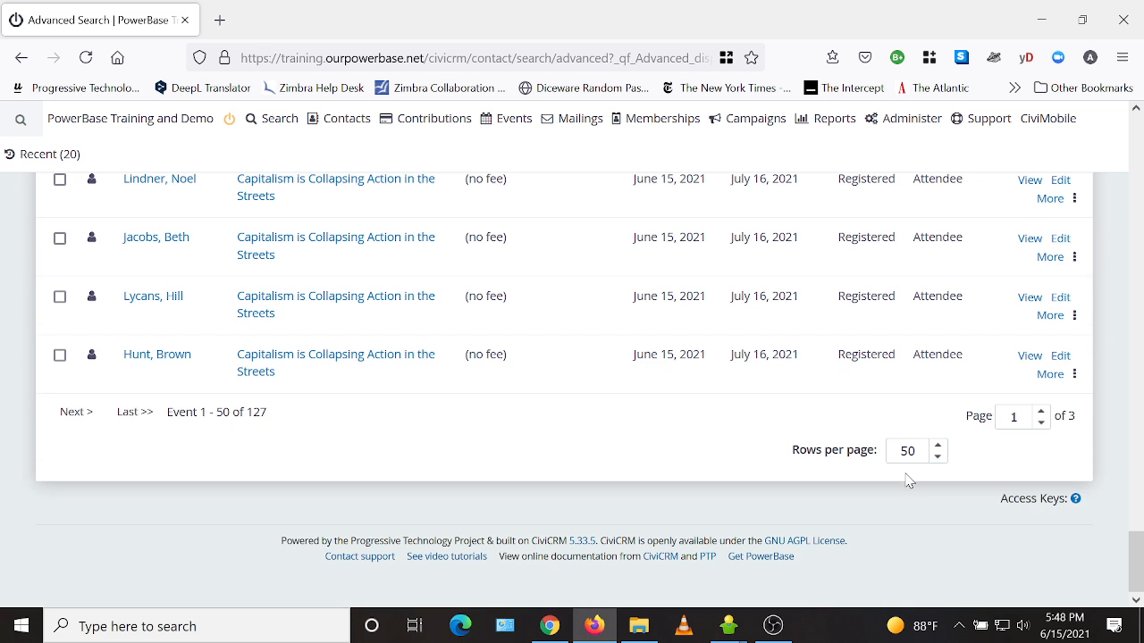
pyautogui.moveTo(917, 451); pyautogui.dragTo(899, 452)
pyautogui.write('100')
pyautogui.click(972, 469)
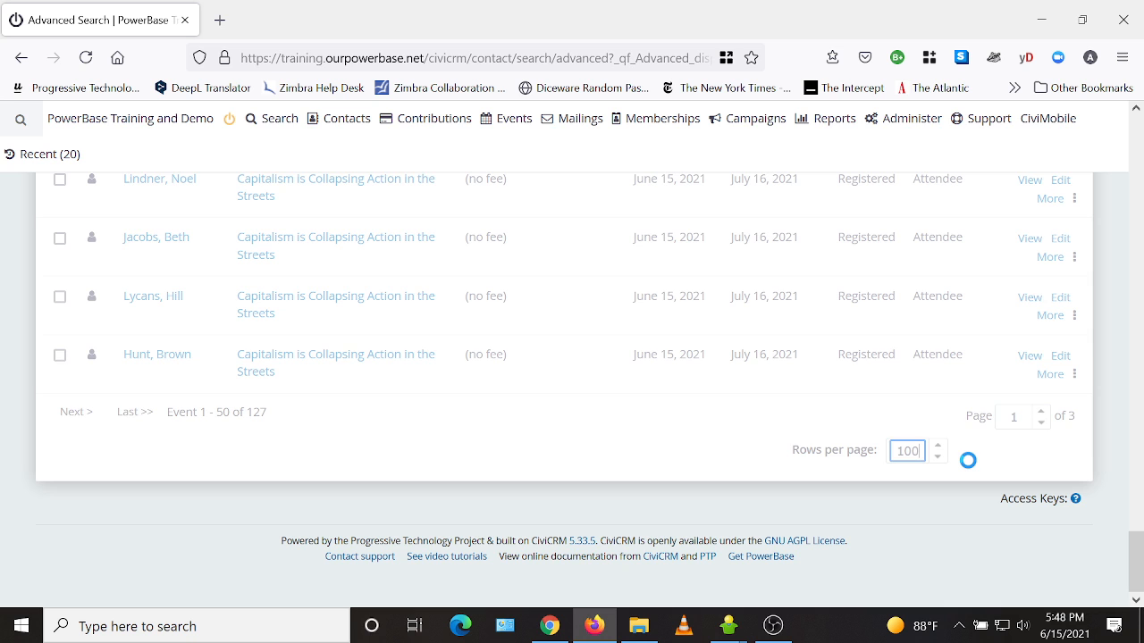
# Step: Select all participants on the current results page and locate the Update multiple participants action
pyautogui.scroll(20, 489, 556)
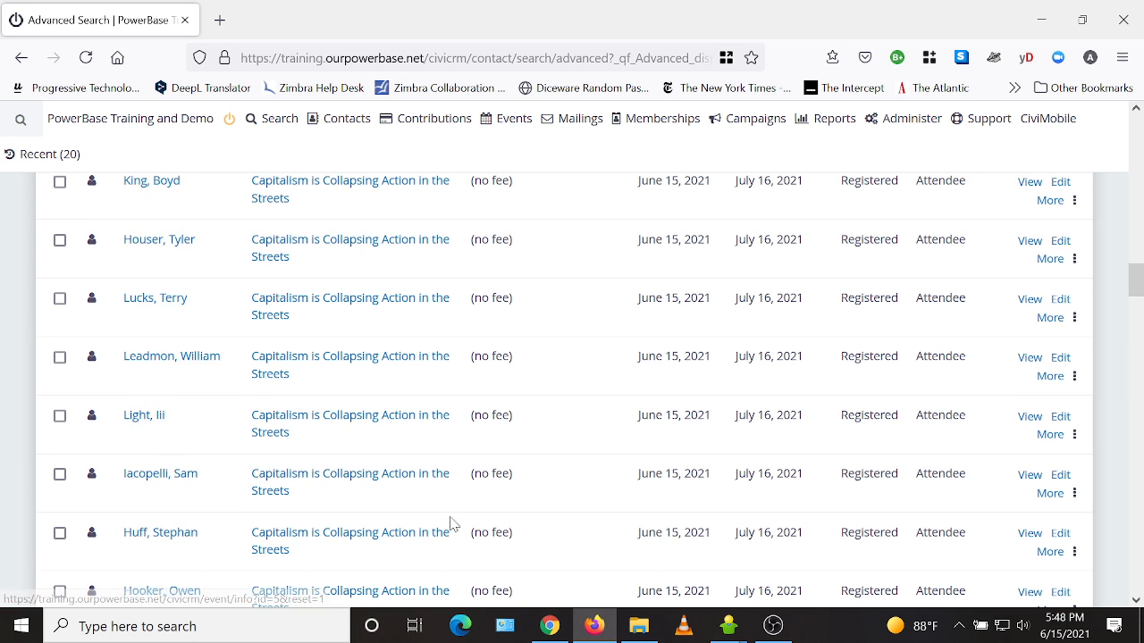
pyautogui.scroll(-1, 438, 499)
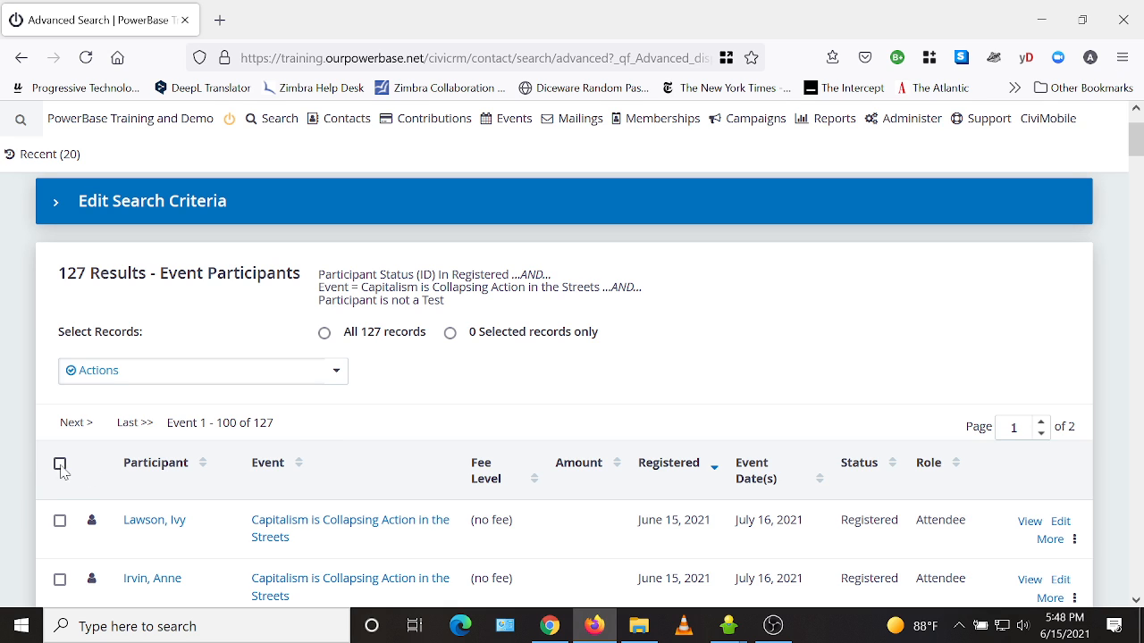
pyautogui.click(261, 373)
pyautogui.moveTo(338, 483); pyautogui.dragTo(350, 576)
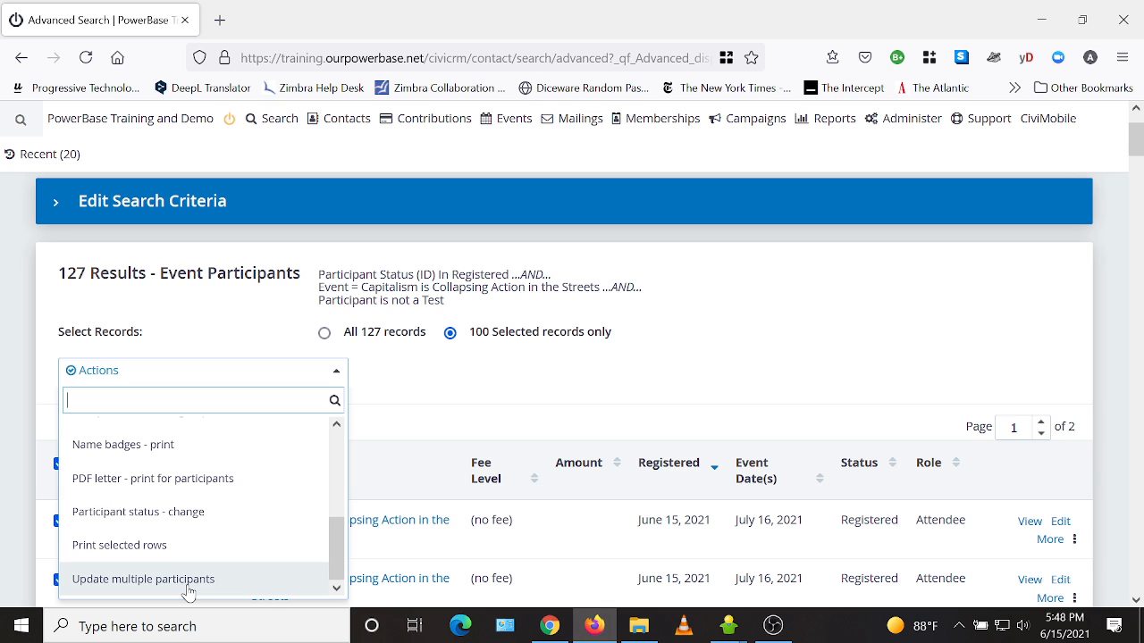
pyautogui.click(689, 402)
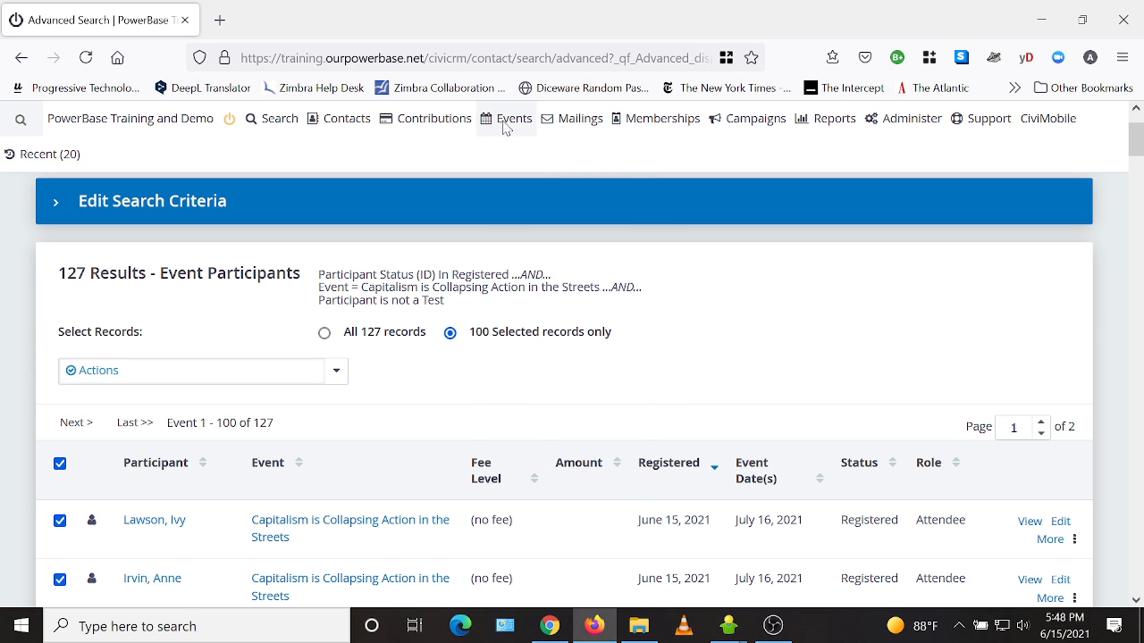
# Step: From the event management list, open the counted participants (Registered, Attended, Pending) of Capitalism is Collapsing Action in the Streets
pyautogui.moveTo(505, 128)
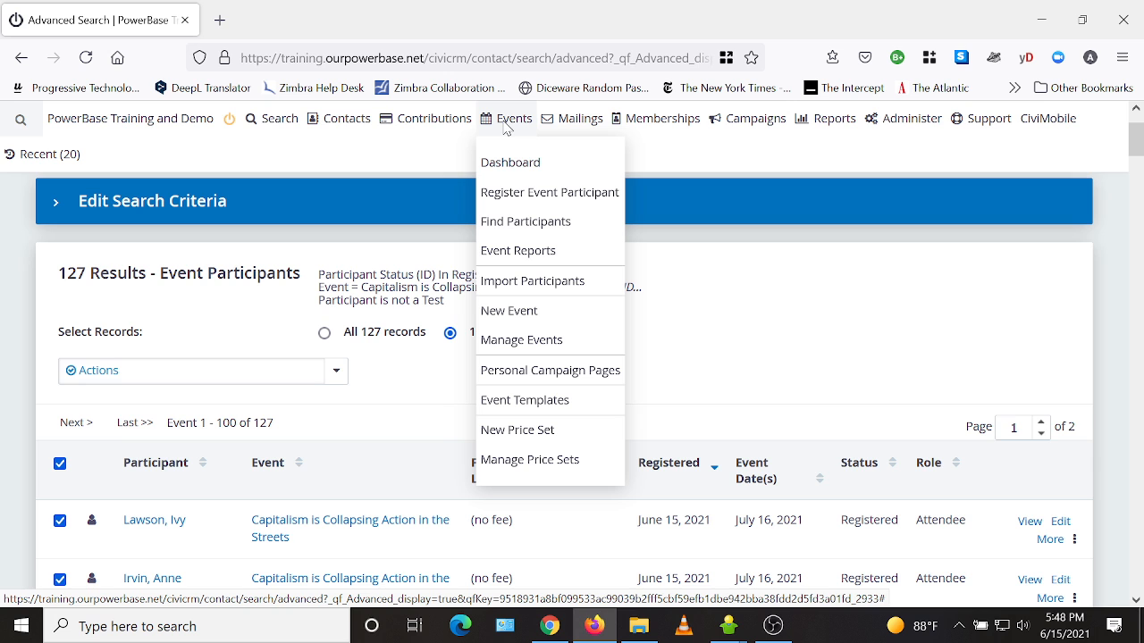
pyautogui.click(523, 341)
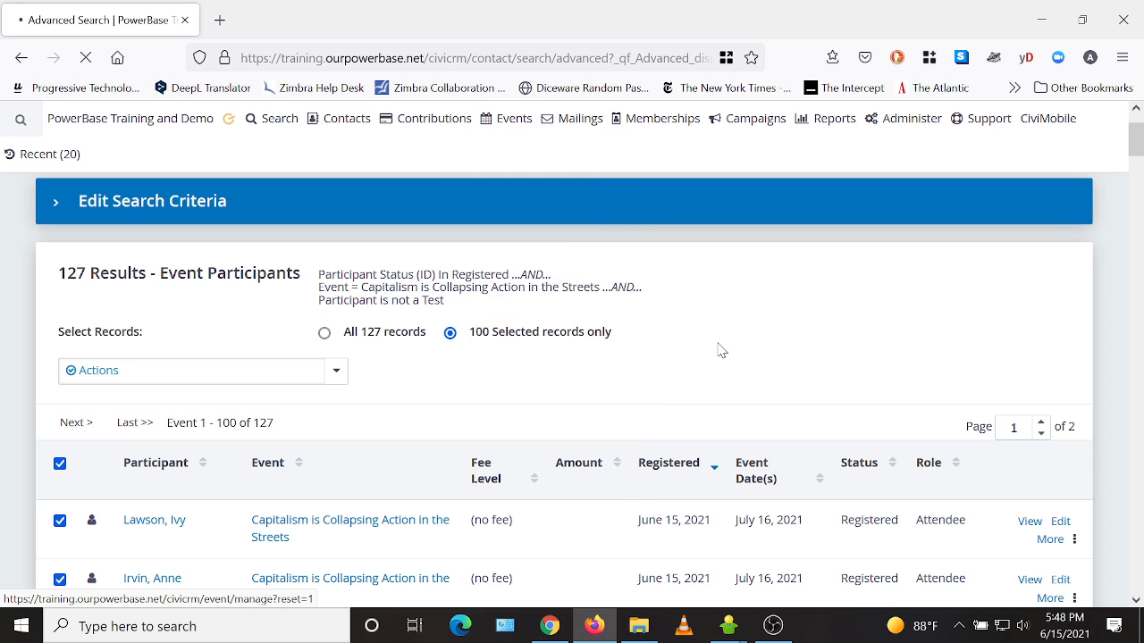
pyautogui.scroll(-1, 458, 313)
pyautogui.scroll(-2, 458, 312)
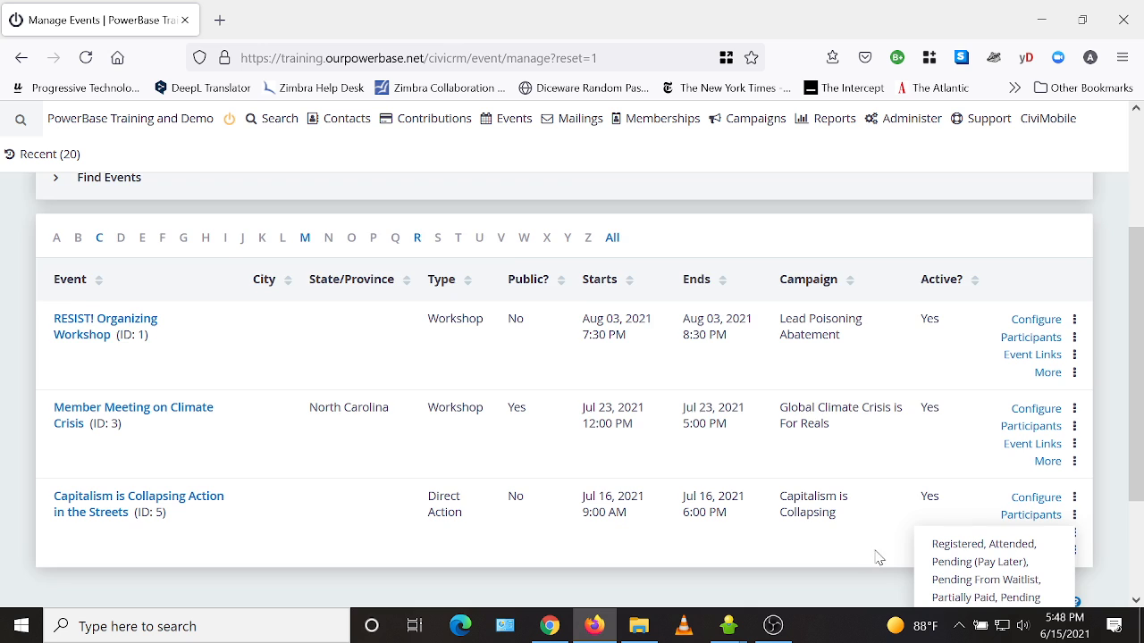
pyautogui.scroll(-3, 876, 551)
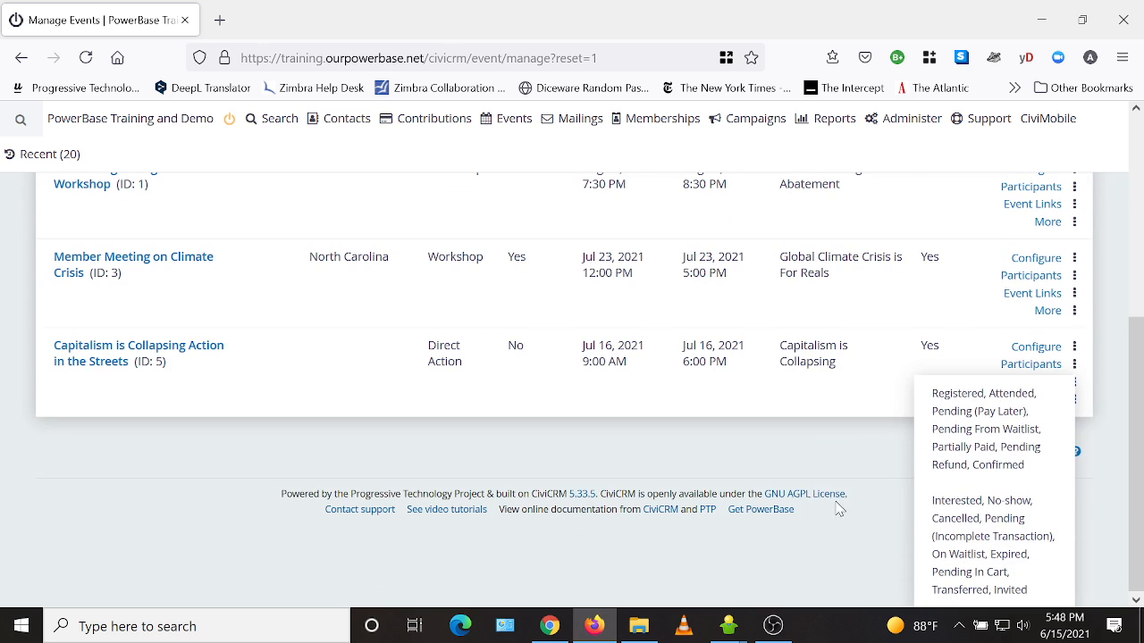
pyautogui.click(992, 433)
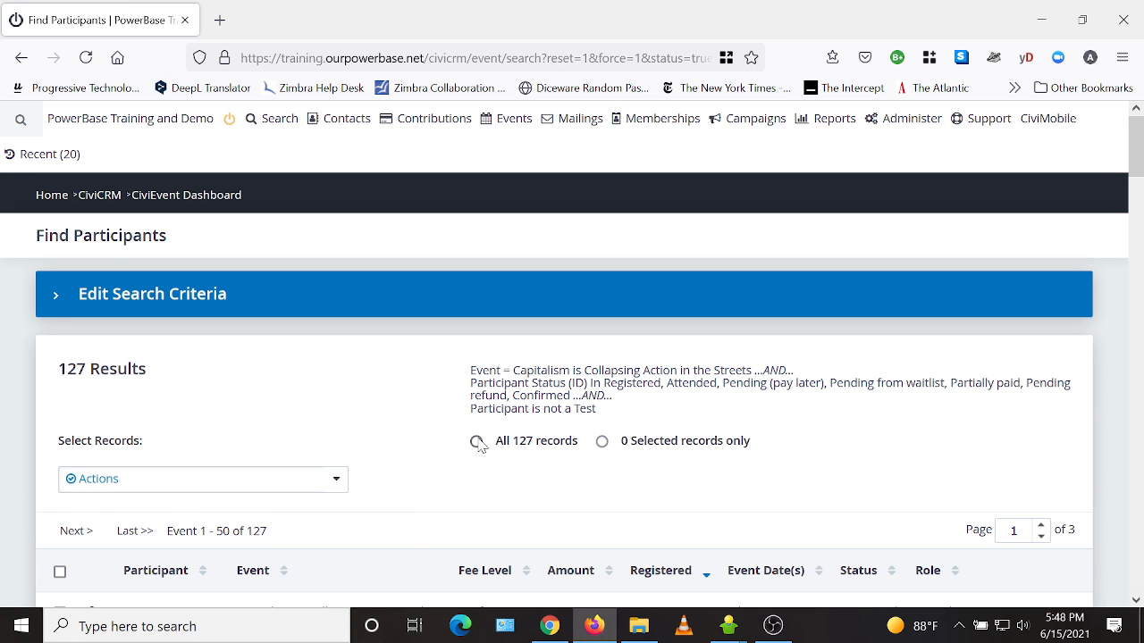
# Step: Set the participant results to show 100 rows per page
pyautogui.scroll(-10, 761, 490)
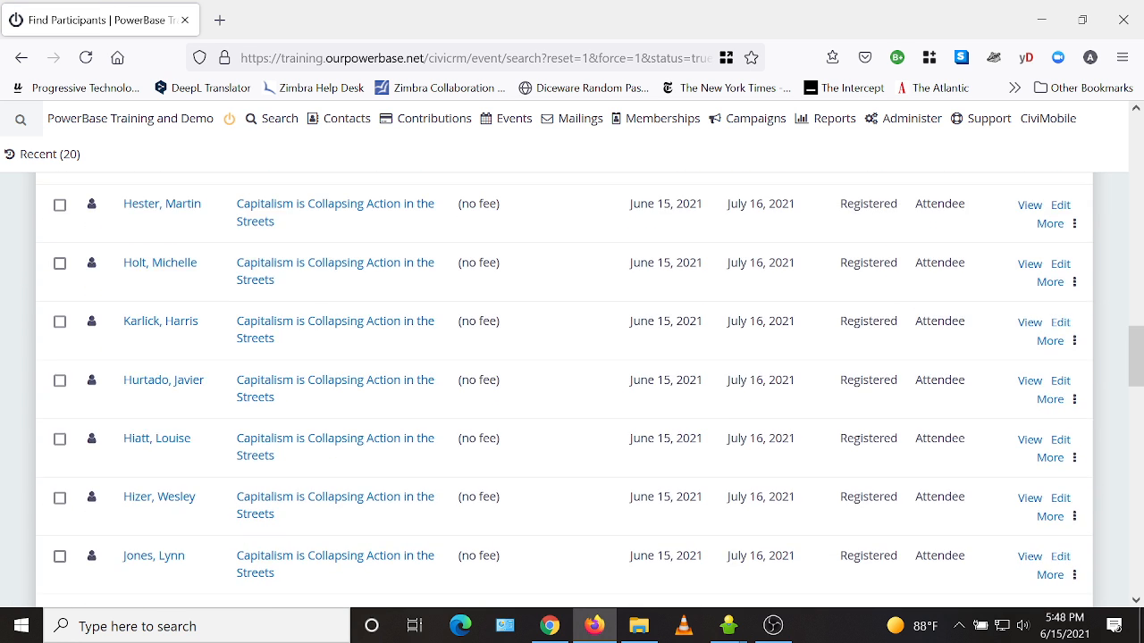
pyautogui.scroll(-10, 924, 491)
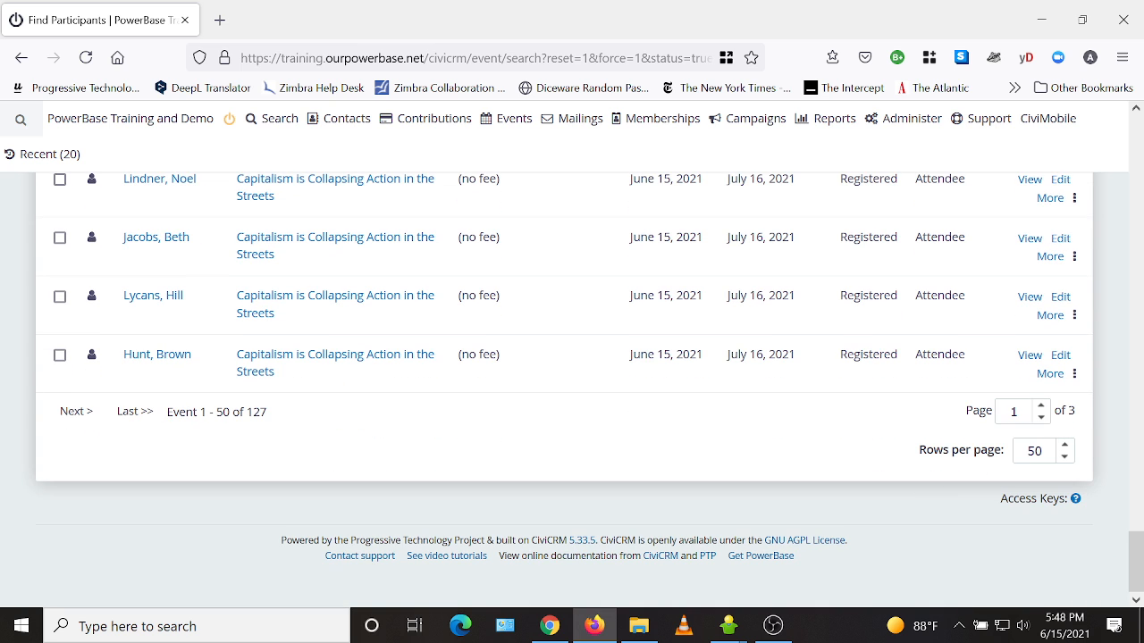
pyautogui.click(1042, 451)
pyautogui.write('100')
pyautogui.press('Return')
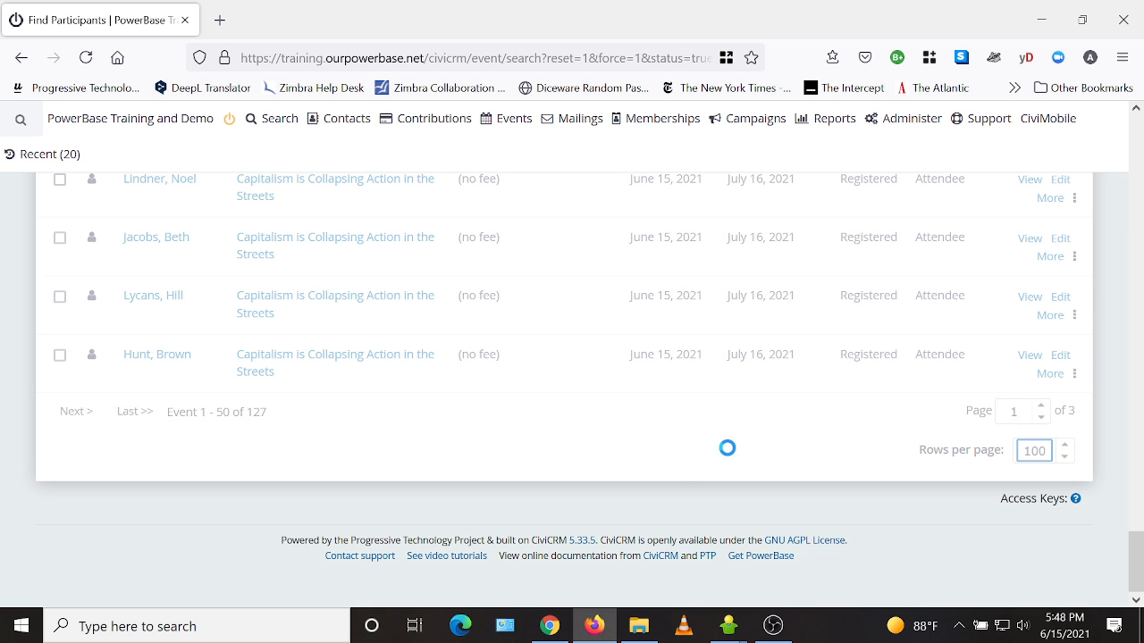
# Step: Select all participants on the first results page
pyautogui.scroll(10, 580, 487)
pyautogui.scroll(5, 587, 478)
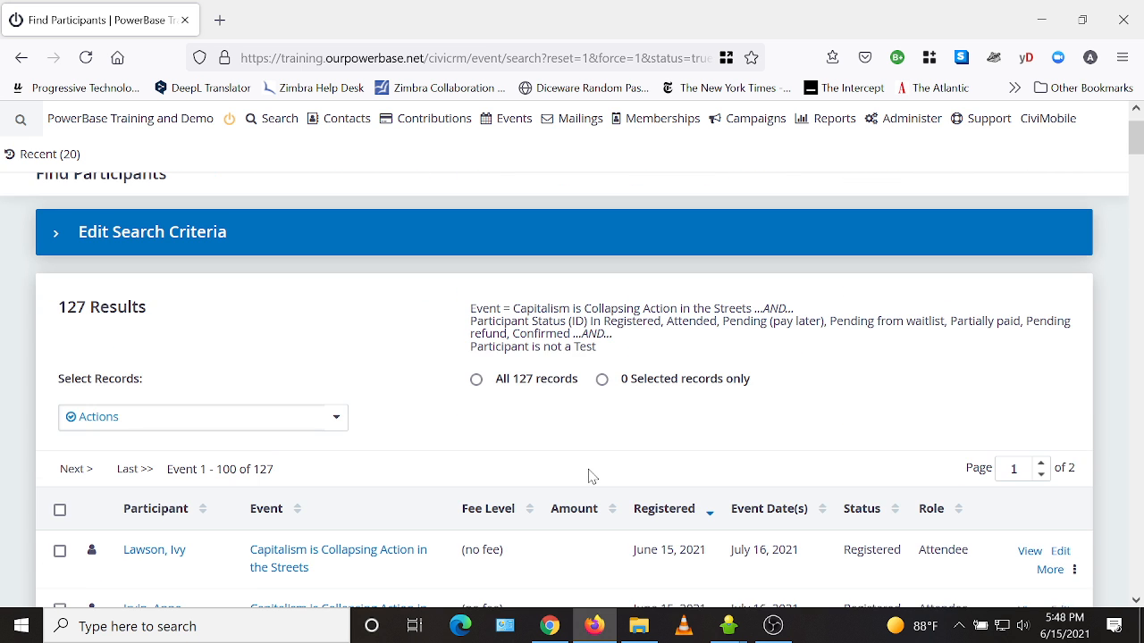
pyautogui.scroll(-2, 574, 428)
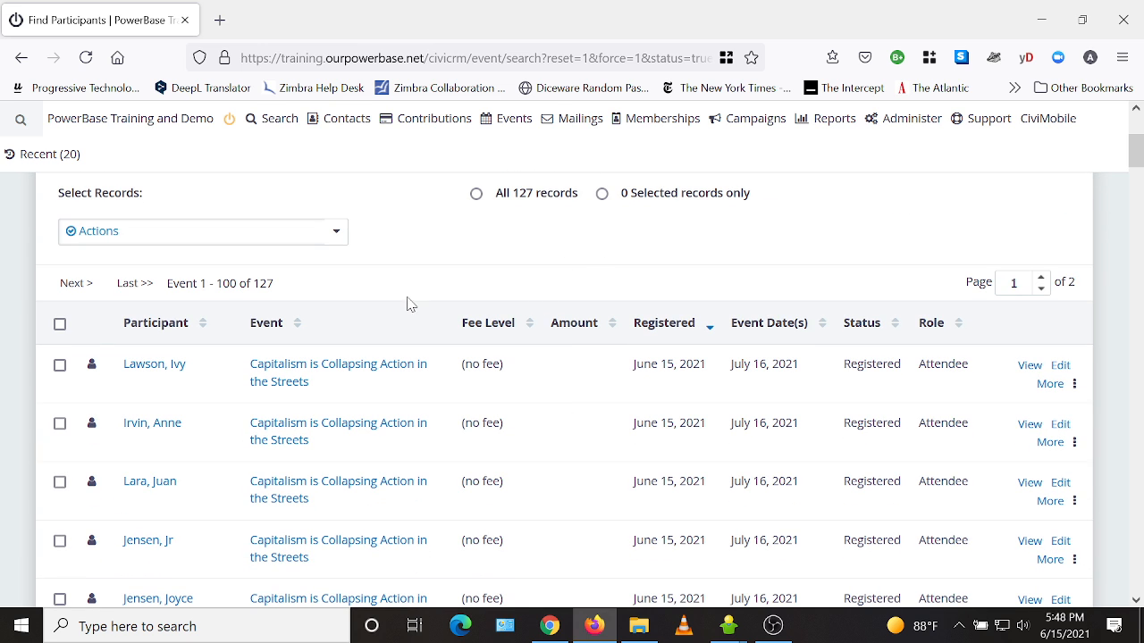
pyautogui.click(60, 326)
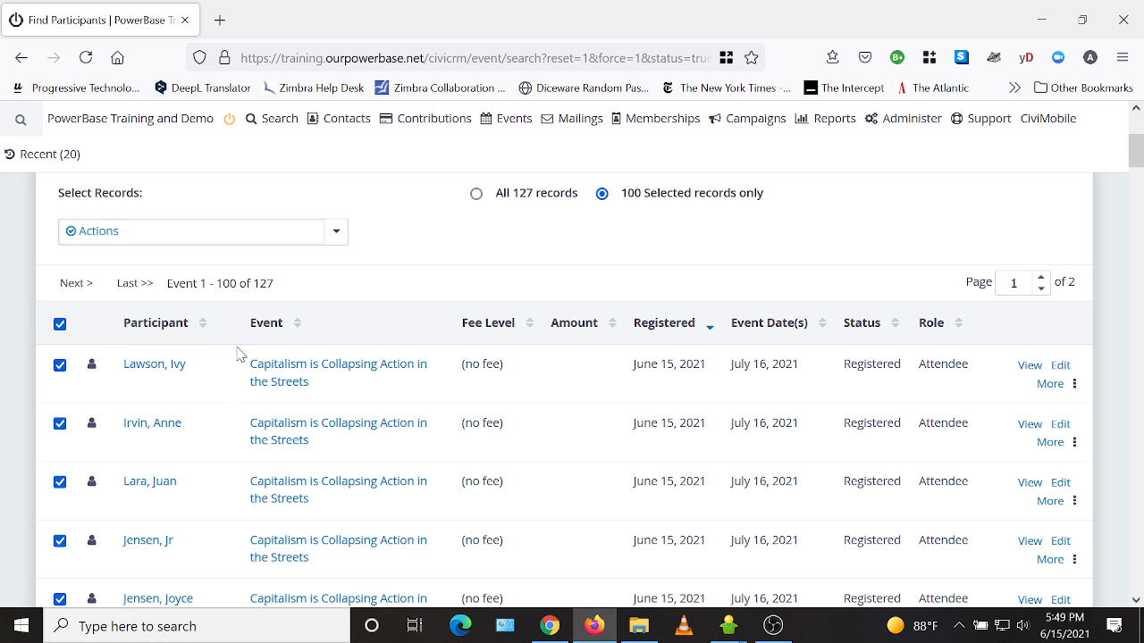
pyautogui.scroll(2, 524, 408)
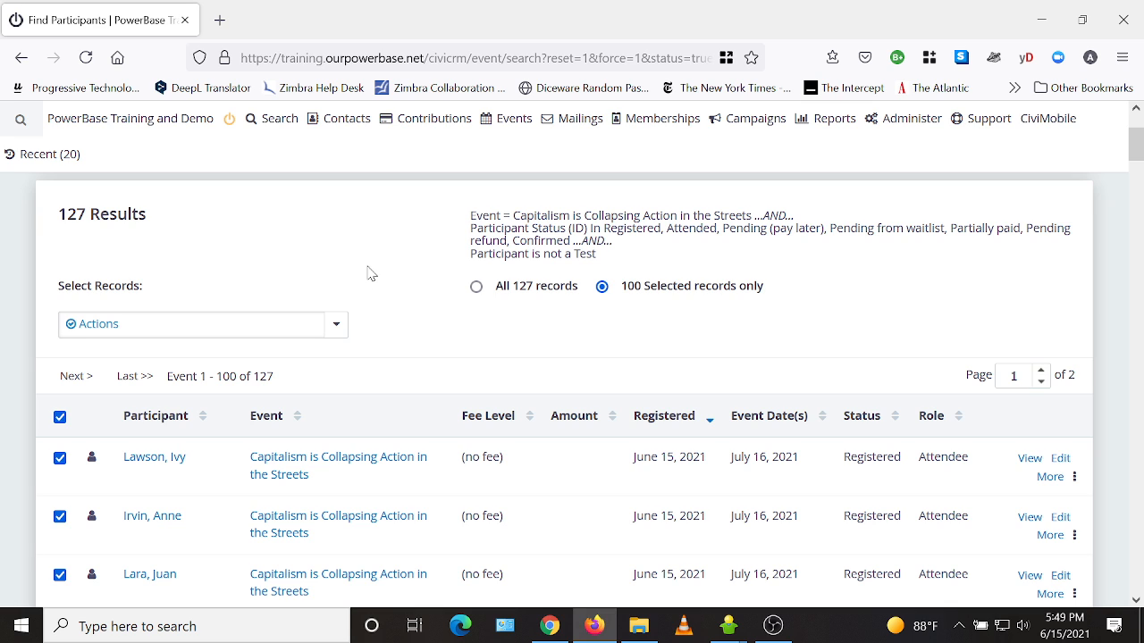
# Step: Start Update multiple participants for the selected records and continue with the Update Participant Transportation profile
pyautogui.click(310, 332)
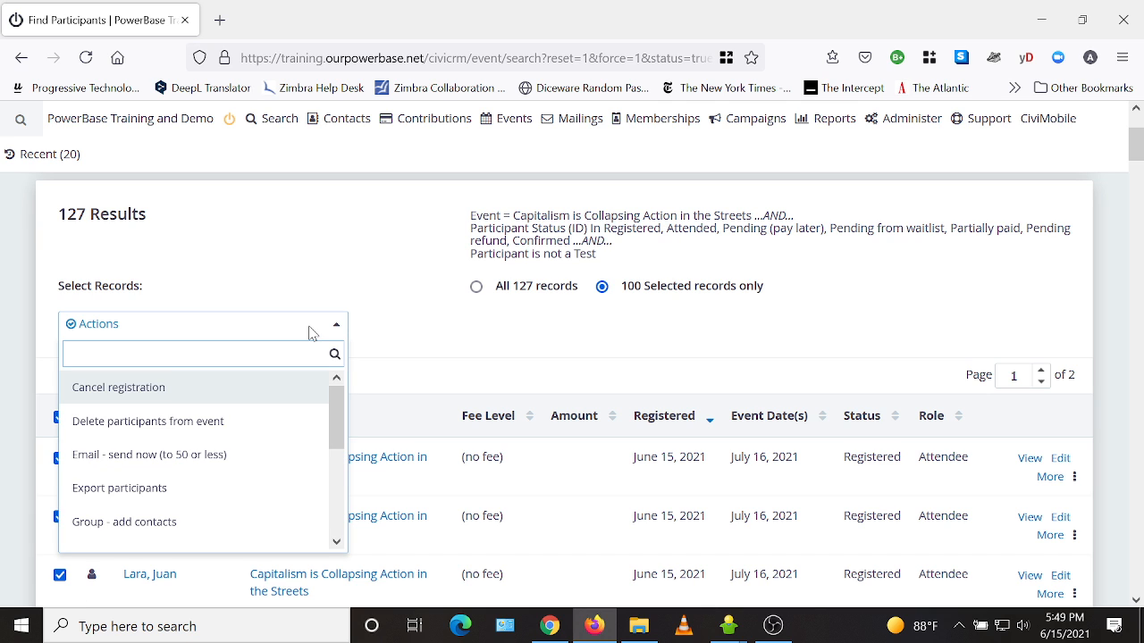
pyautogui.scroll(-5, 329, 413)
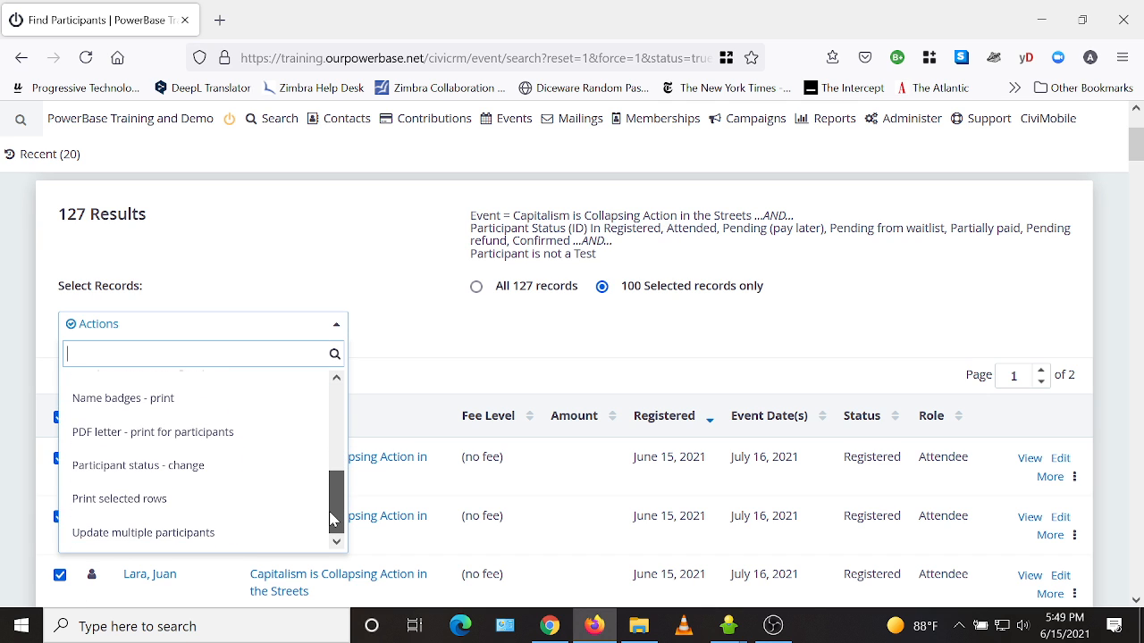
pyautogui.click(175, 533)
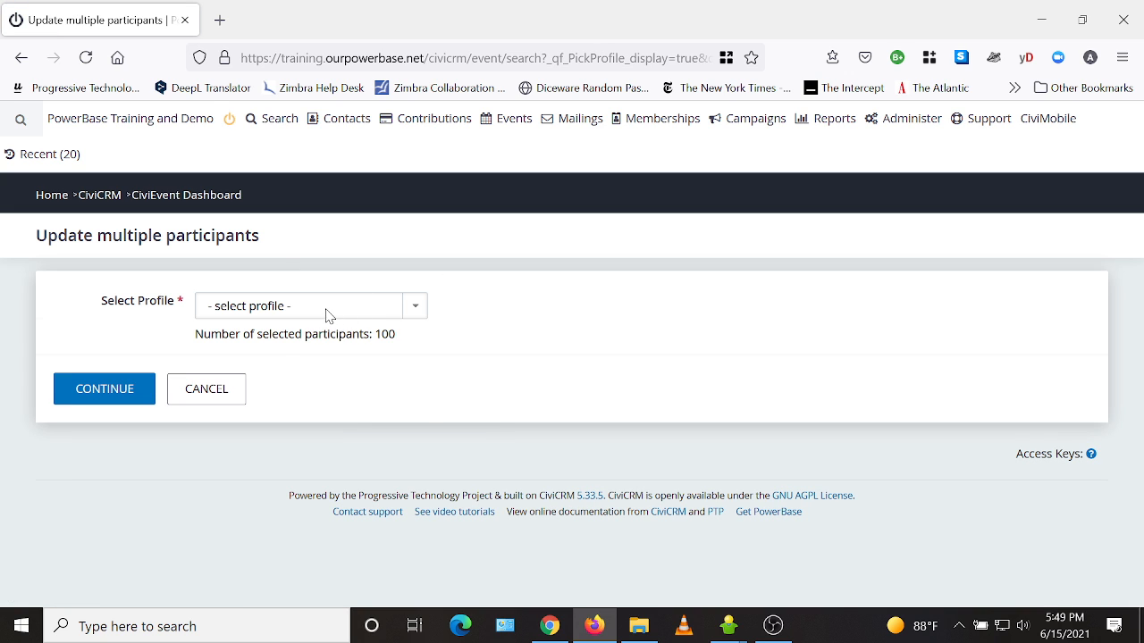
pyautogui.click(327, 310)
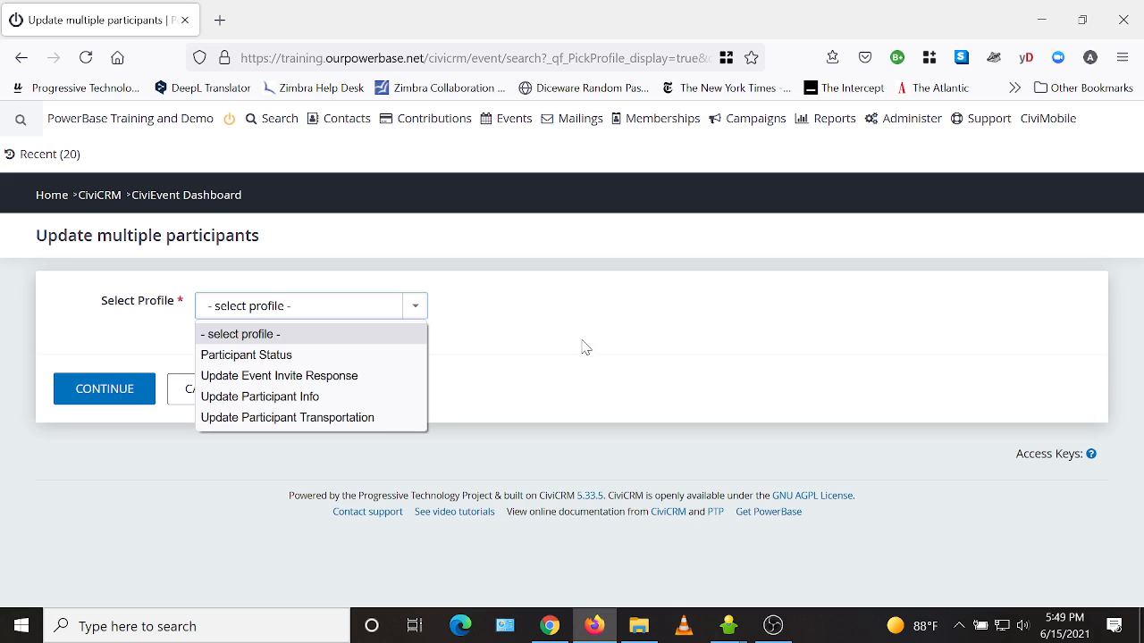
pyautogui.click(280, 419)
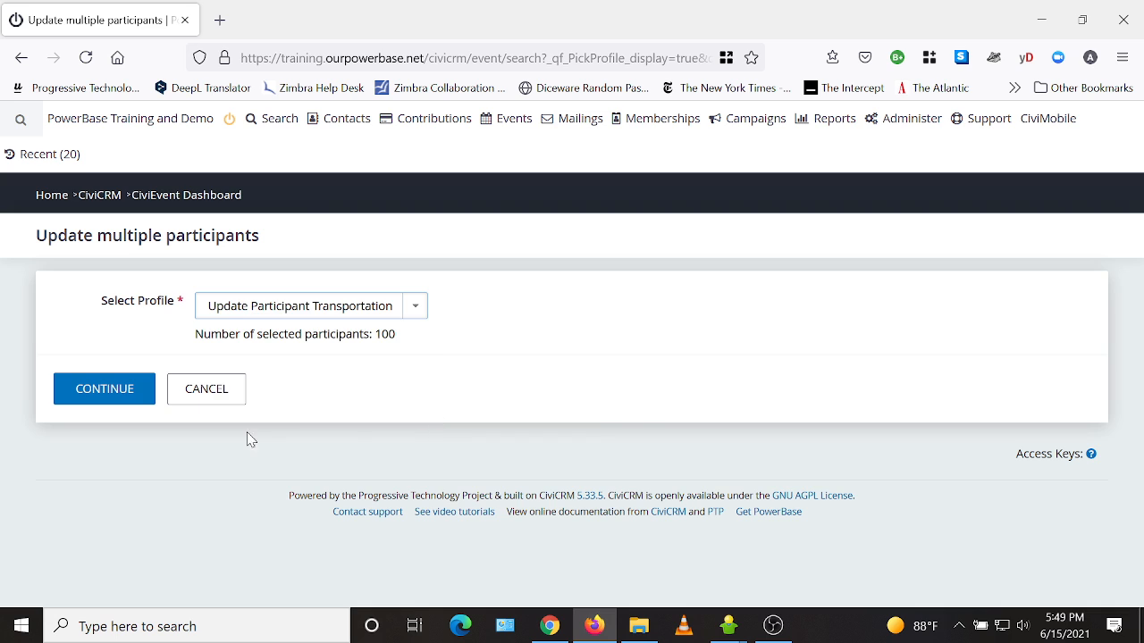
pyautogui.click(95, 399)
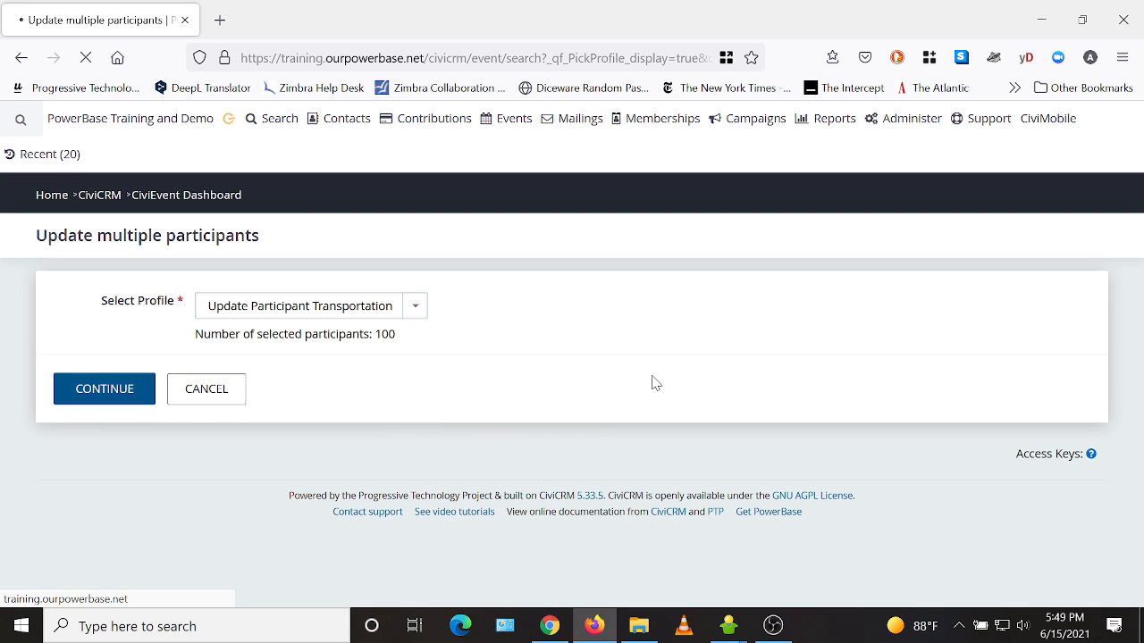
# Step: Set Need Transportation to Yes for the first participant and copy that value to all rows
pyautogui.scroll(-10, 403, 453)
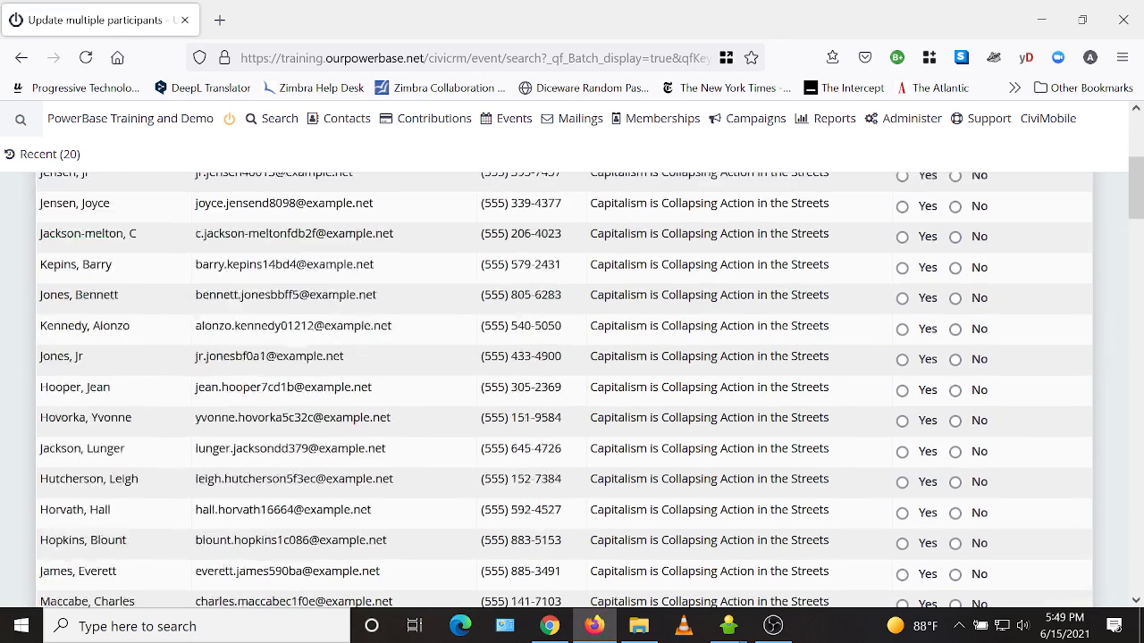
pyautogui.scroll(10, 455, 497)
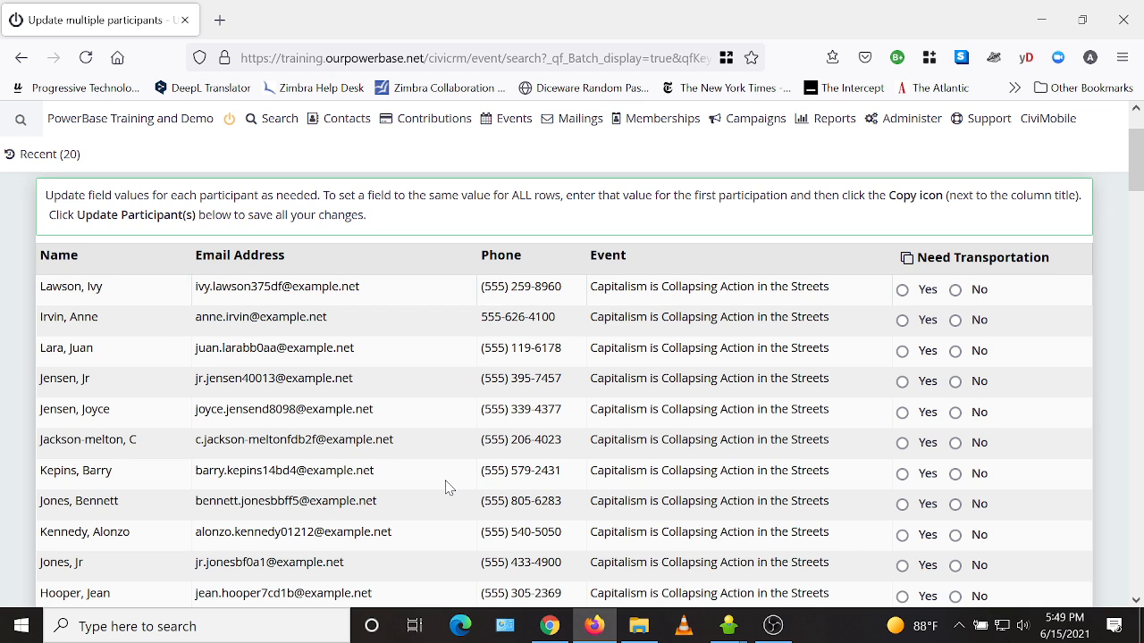
pyautogui.click(902, 291)
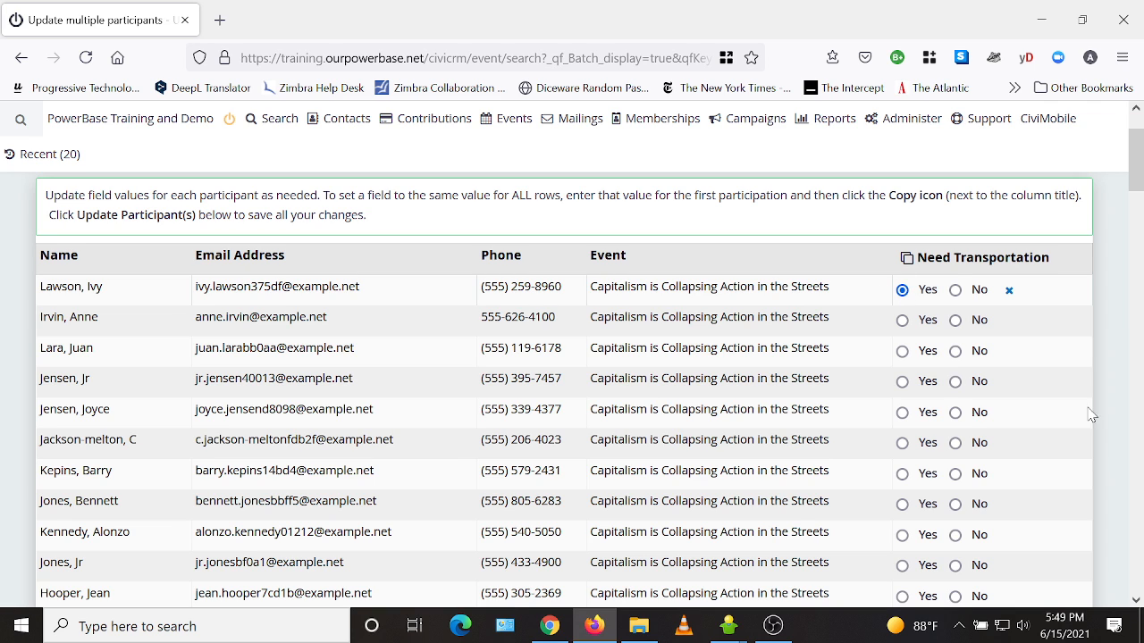
pyautogui.click(907, 260)
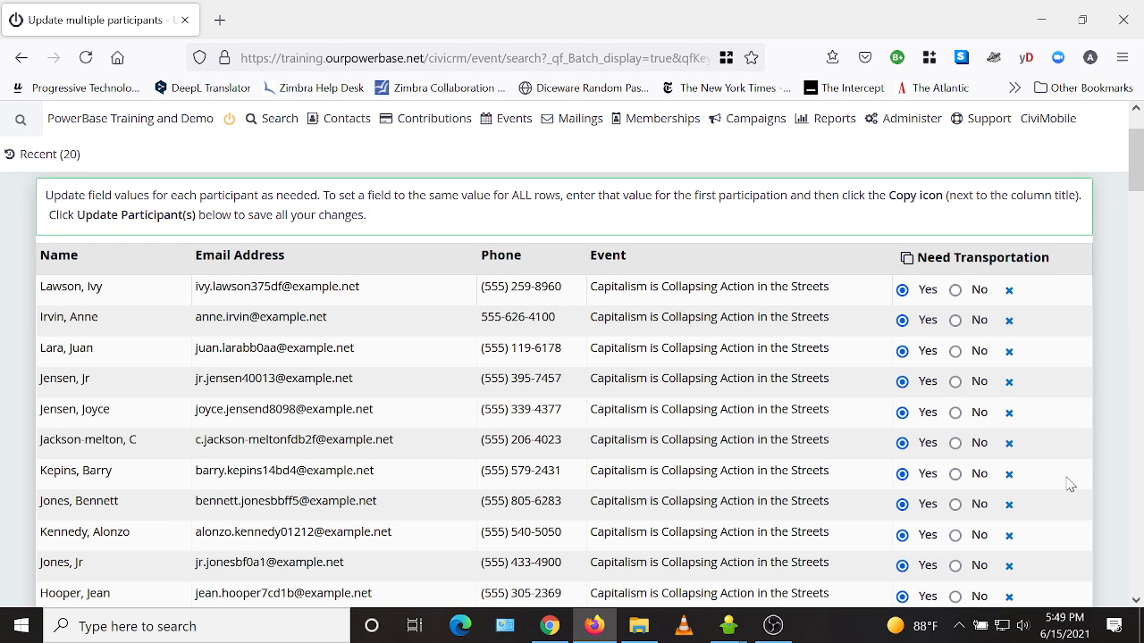
# Step: Set Need Transportation to No for the tenth and eleventh participants and save the batch update
pyautogui.scroll(-4, 231, 528)
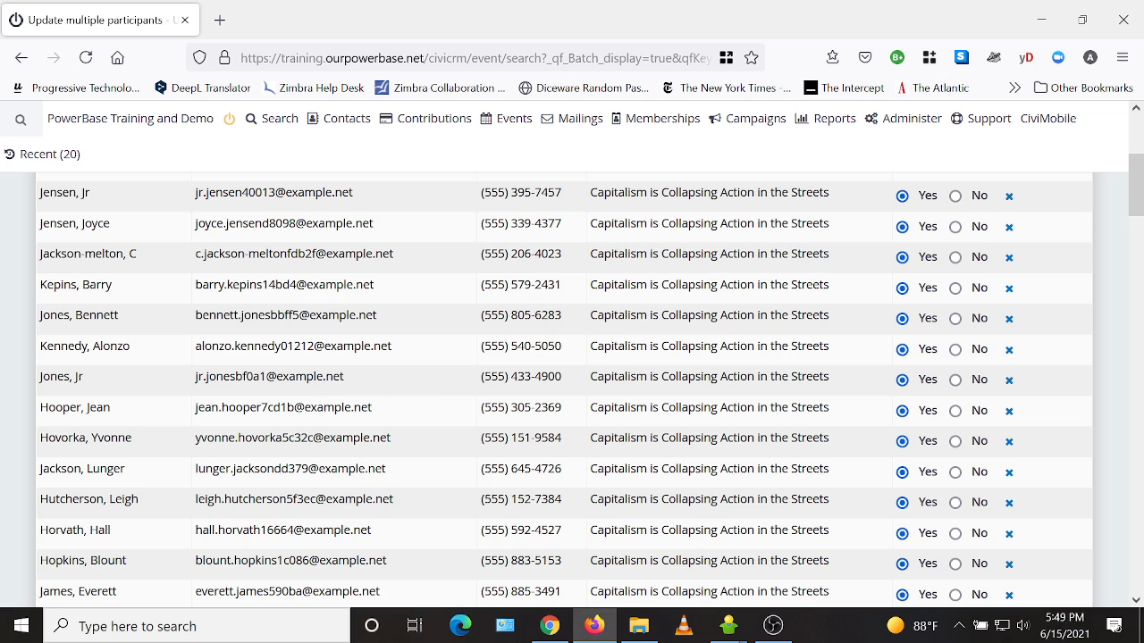
pyautogui.click(955, 379)
pyautogui.click(955, 411)
pyautogui.scroll(-15, 377, 397)
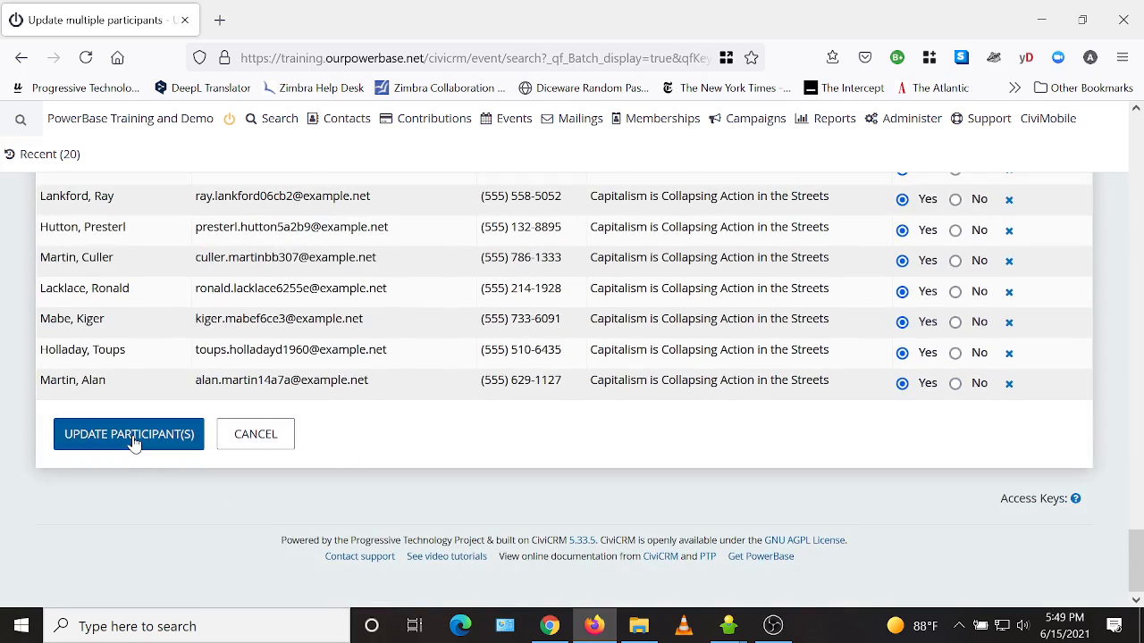
pyautogui.click(134, 443)
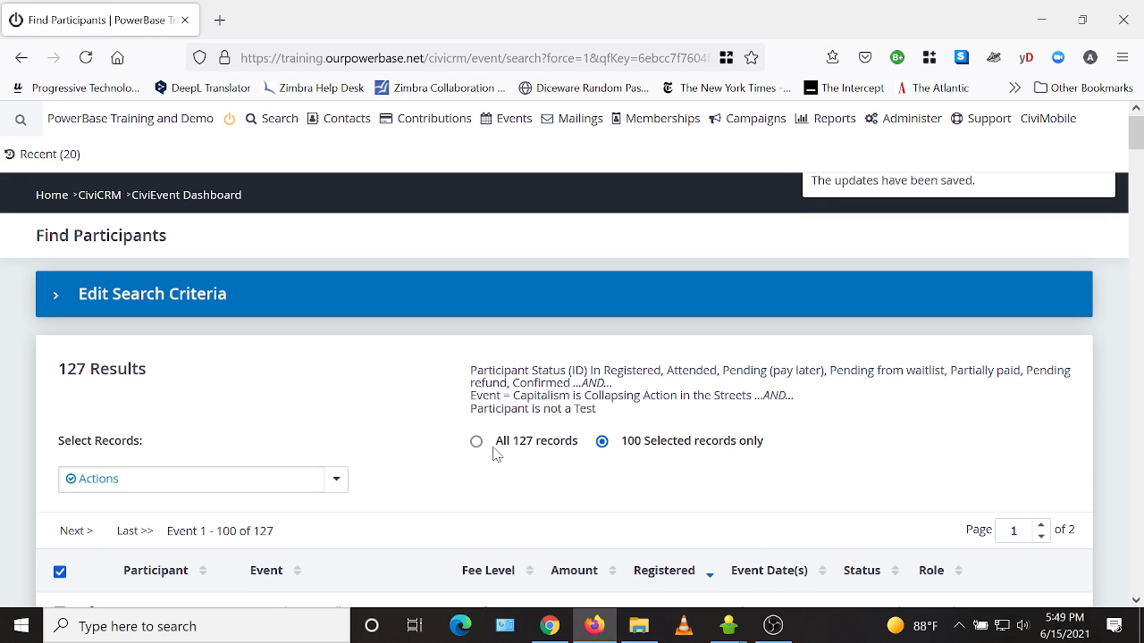
# Step: Go to the second results page, clear the leftover header checkmark and select all participants on that page
pyautogui.scroll(-2, 493, 452)
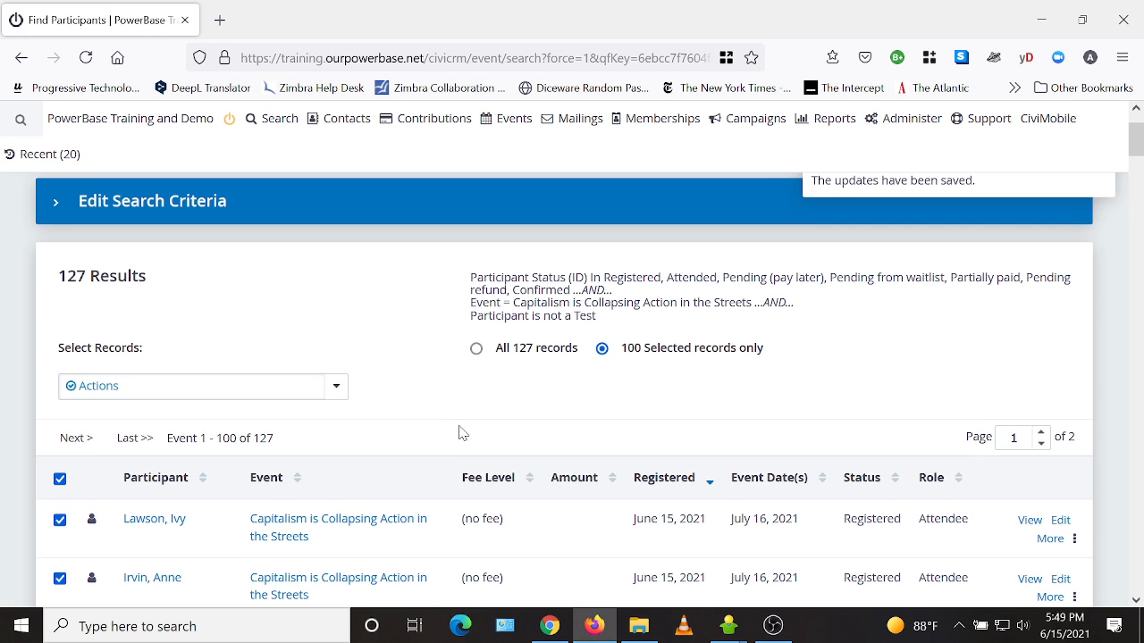
pyautogui.click(70, 438)
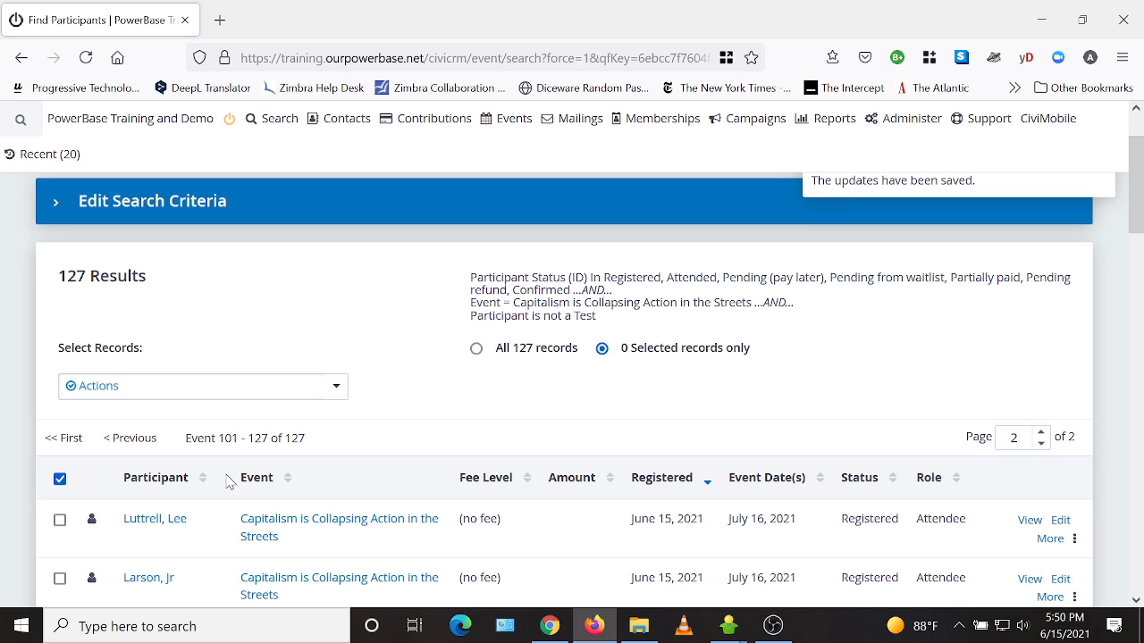
pyautogui.click(62, 483)
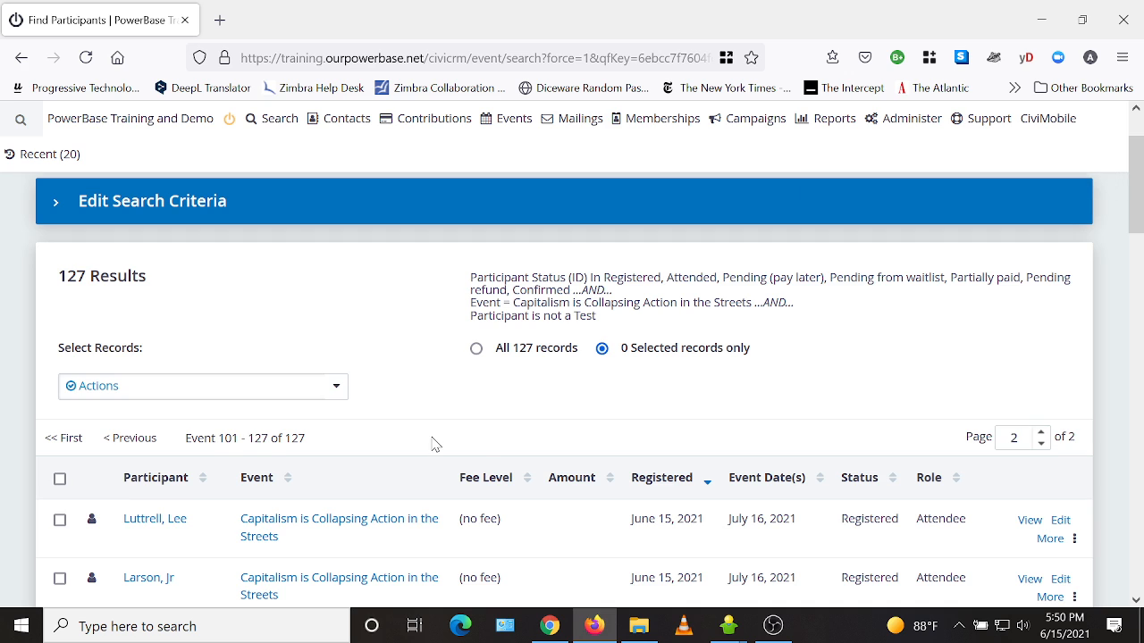
pyautogui.scroll(-15, 434, 444)
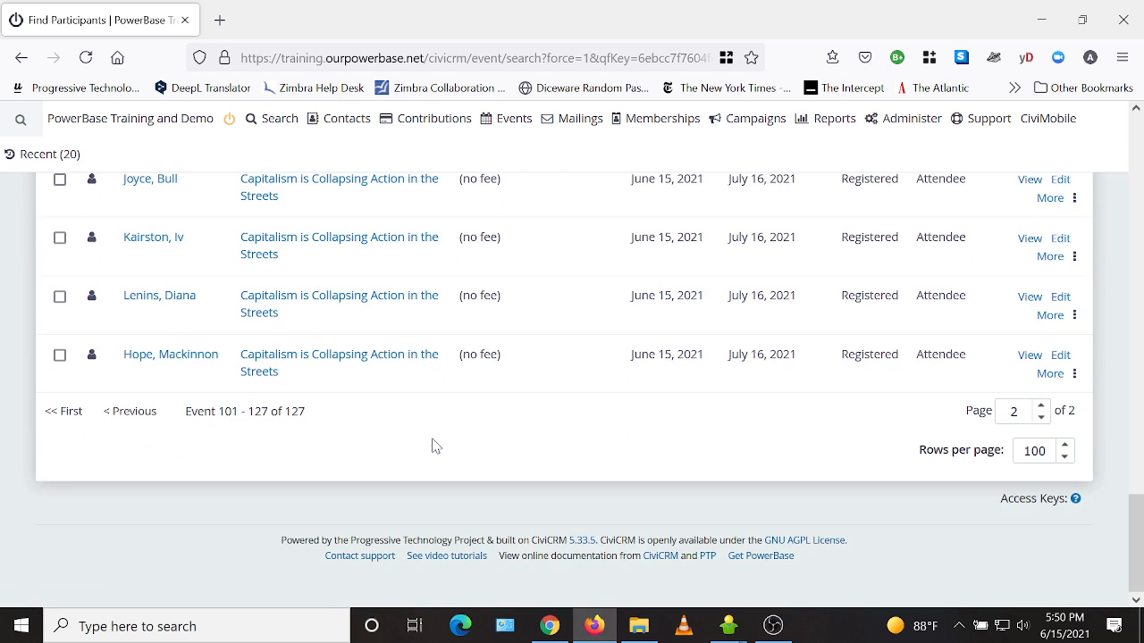
pyautogui.scroll(15, 435, 446)
pyautogui.scroll(-15, 447, 403)
pyautogui.scroll(15, 107, 393)
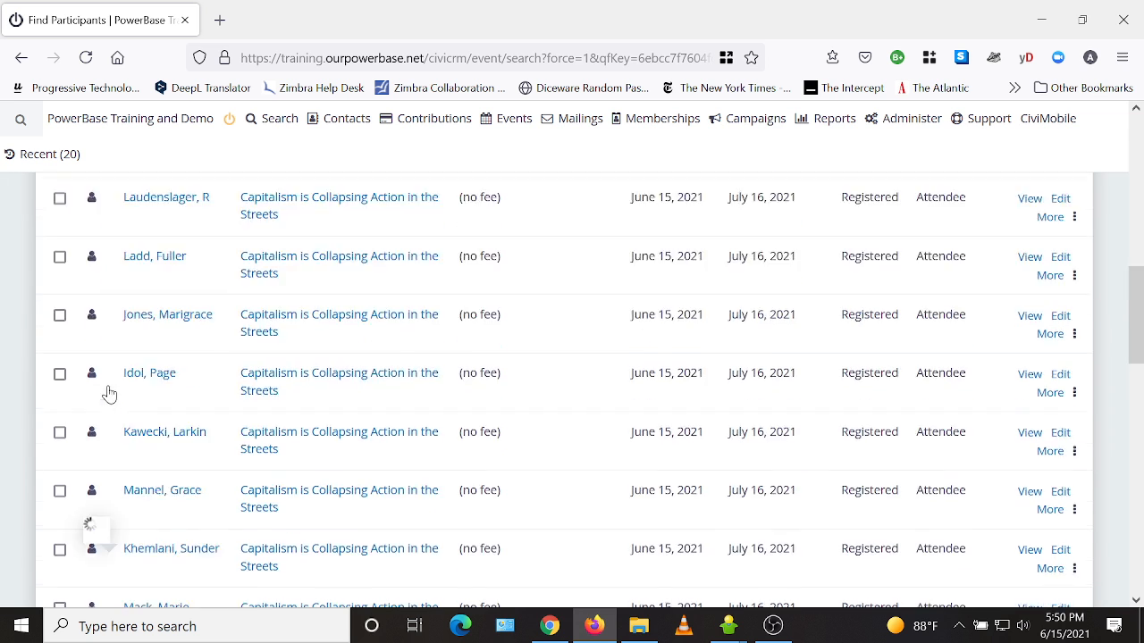
pyautogui.click(60, 573)
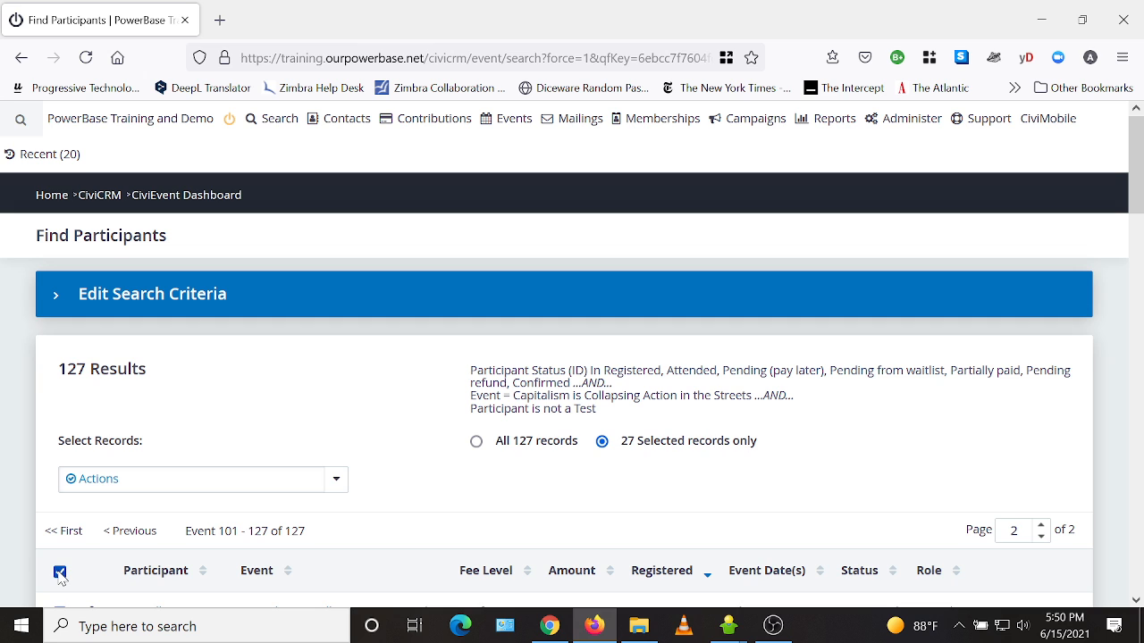
# Step: Run Update multiple participants on the second page's selection, continuing with the Update Participant Transportation profile
pyautogui.scroll(-2, 380, 456)
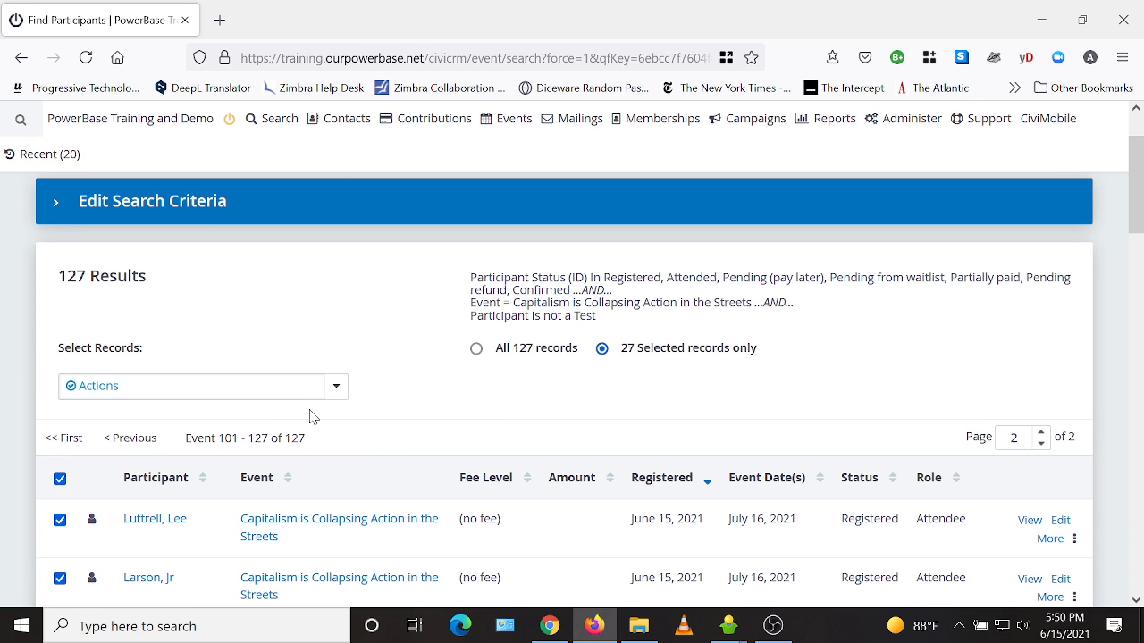
pyautogui.click(295, 387)
pyautogui.moveTo(343, 263); pyautogui.dragTo(342, 361)
pyautogui.click(224, 354)
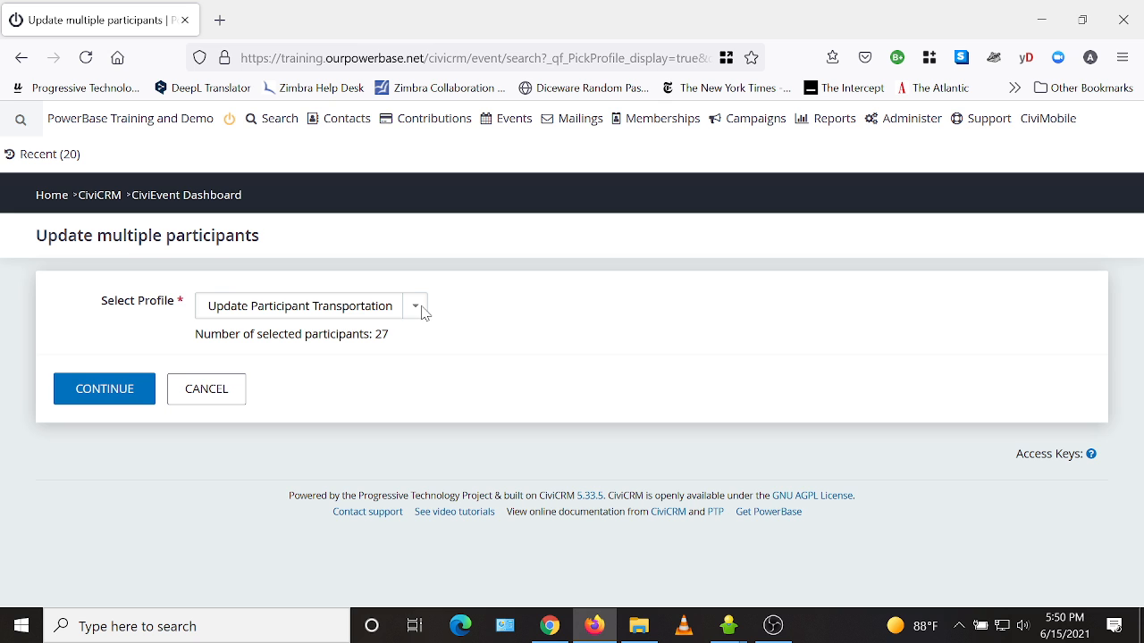
pyautogui.click(114, 389)
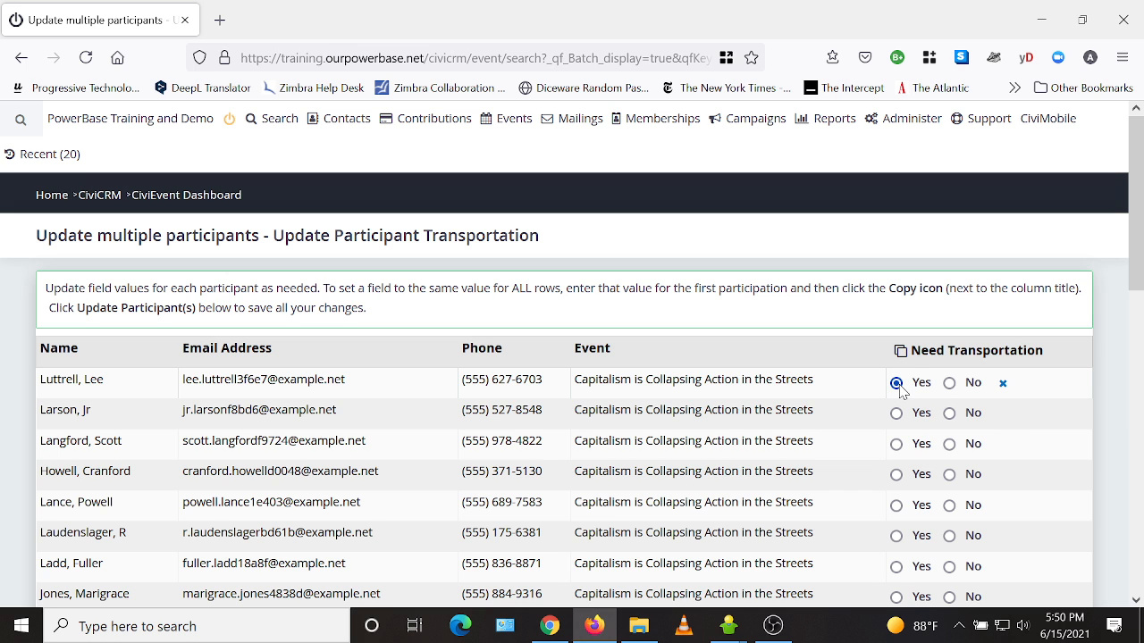
# Step: Set Need Transportation to Yes for the first listed participant, copy it to every row and save the participant updates
pyautogui.click(901, 354)
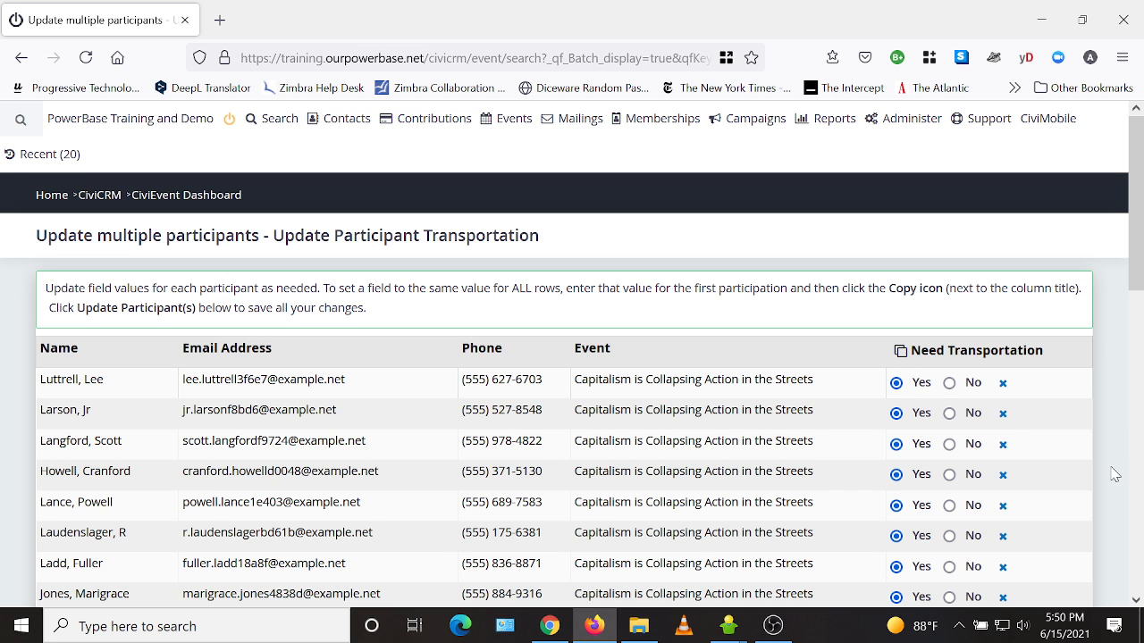
pyautogui.scroll(-10, 1075, 500)
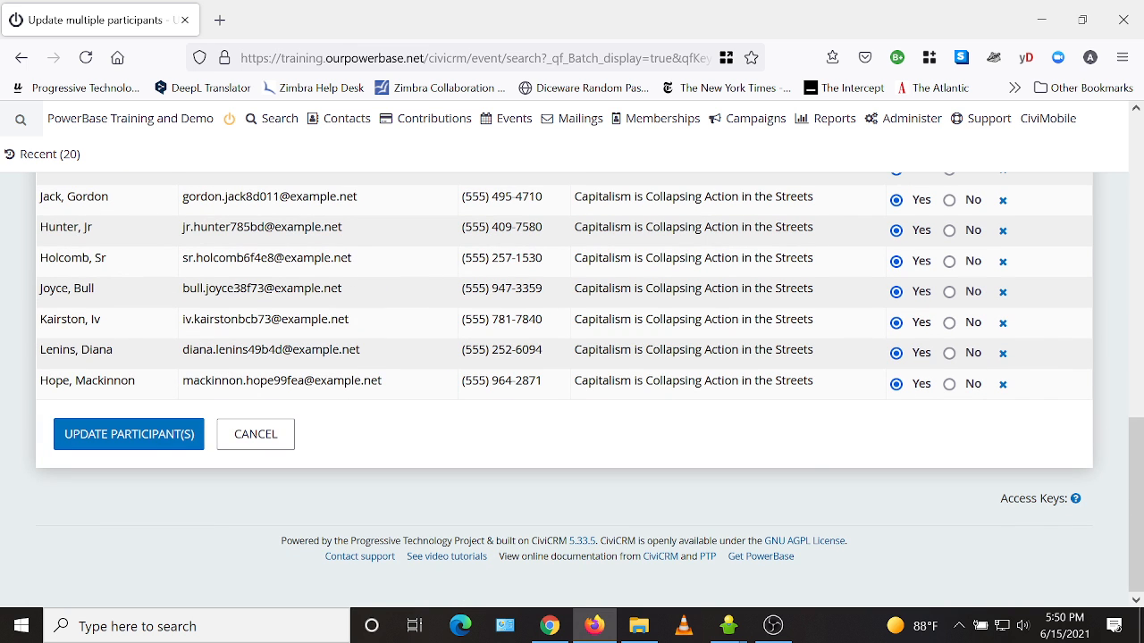
pyautogui.click(138, 438)
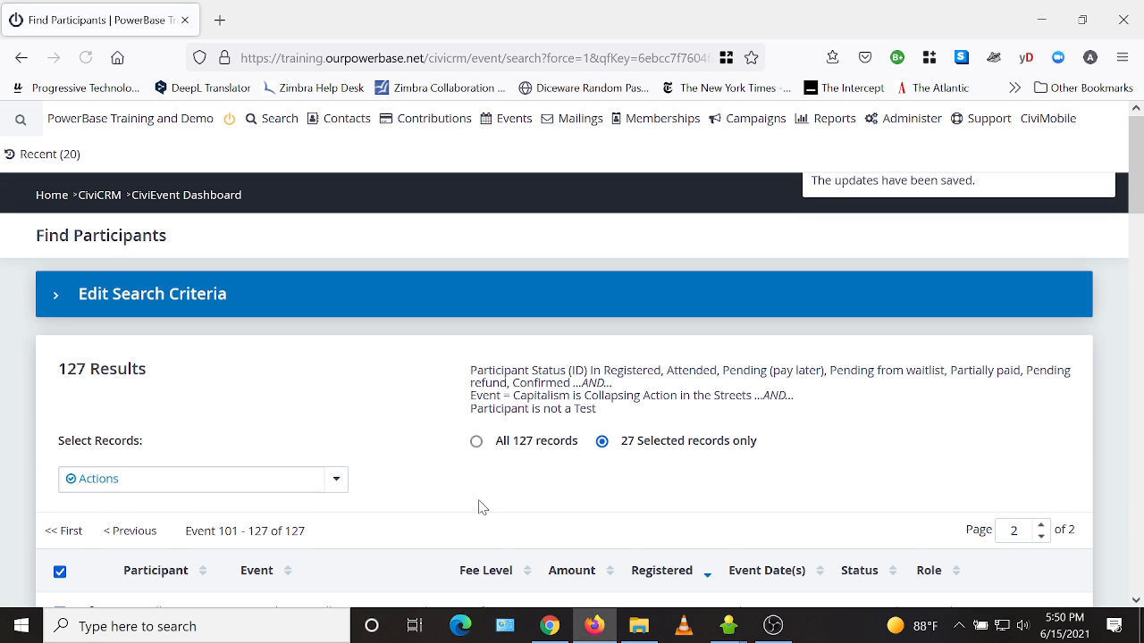
pyautogui.scroll(-2, 478, 507)
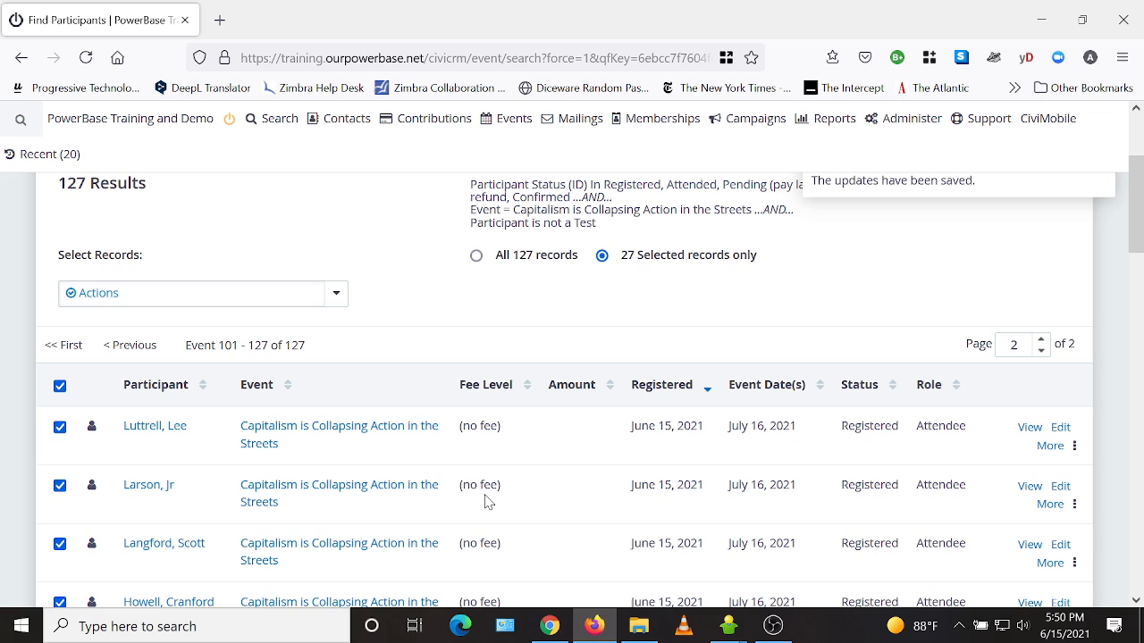